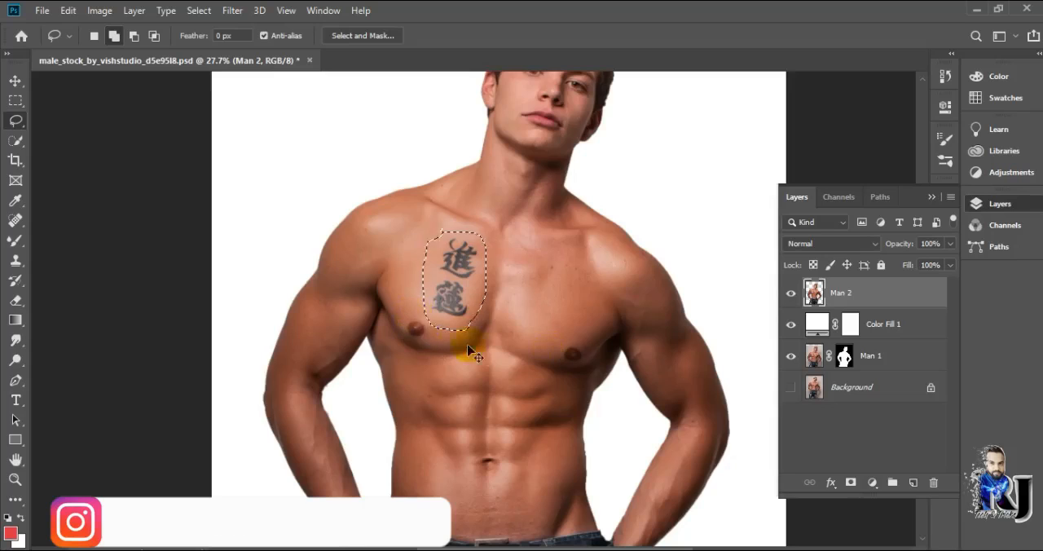
pyautogui.hotkey('ctrl', 'd')
# Lasso the chest tattoo, both nipples and the navel on the Man 2 layer as one combined selection
pyautogui.scroll(7, 458, 297)
pyautogui.moveTo(426, 186)
pyautogui.mouseDown()
pyautogui.moveTo(492, 200)
pyautogui.moveTo(420, 336)
pyautogui.moveTo(423, 186)
pyautogui.mouseUp()
pyautogui.moveTo(359, 338)
pyautogui.mouseDown()
pyautogui.moveTo(385, 335)
pyautogui.moveTo(361, 338)
pyautogui.mouseUp()
pyautogui.moveTo(679, 382); pyautogui.dragTo(675, 383)
pyautogui.scroll(-5, 530, 358)
pyautogui.scroll(-12, 468, 269)
# Remove the tattoo, nipples and navel by filling the selected areas on the Man 2 layer, and clear the selection
pyautogui.click(67, 10)
pyautogui.click(116, 246)
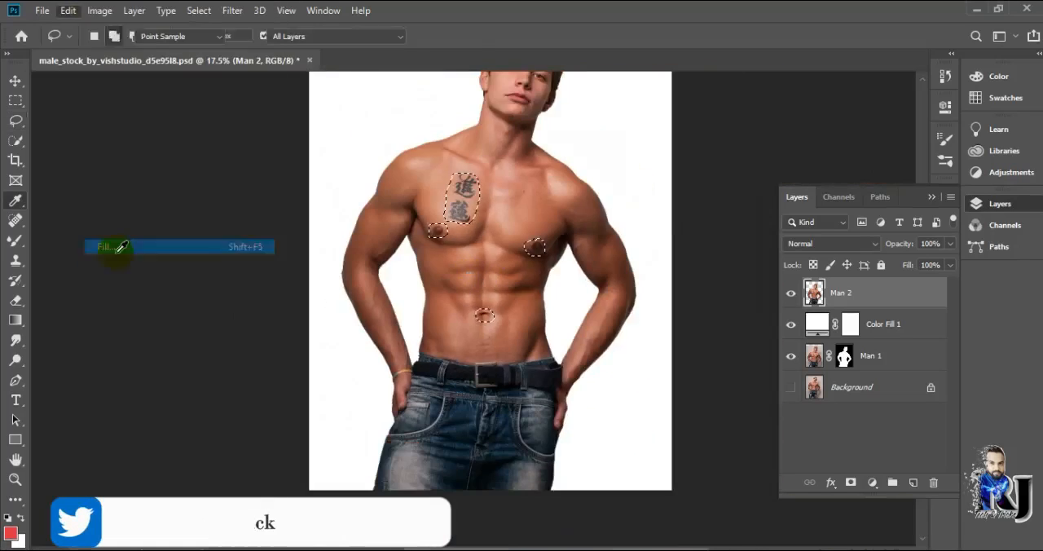
pyautogui.click(633, 137)
pyautogui.hotkey('ctrl', 'd')
pyautogui.scroll(7, 599, 165)
pyautogui.scroll(-7, 619, 342)
pyautogui.scroll(-2, 338, 223)
# Add a colorized Hue/Saturation adjustment clipped to Man 2 with hue 230, saturation 57 and lightness -22
pyautogui.click(872, 482)
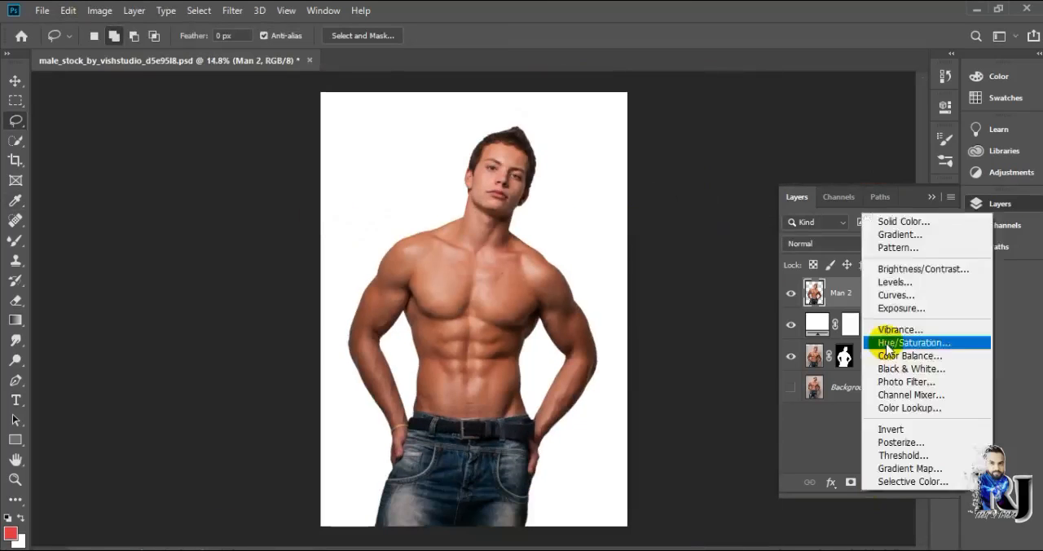
pyautogui.click(890, 342)
pyautogui.click(813, 360)
pyautogui.click(799, 290)
pyautogui.moveTo(768, 240); pyautogui.dragTo(826, 242)
pyautogui.moveTo(904, 211); pyautogui.dragTo(840, 209)
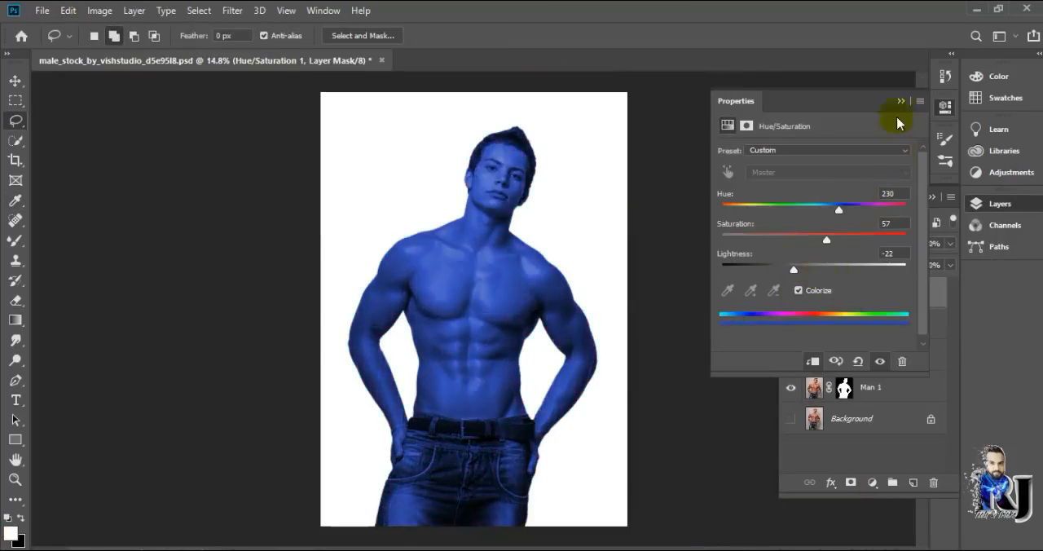
# Refine the edge of the Man 1 layer mask in Select and Mask with Smart Radius on and a 1 px radius
pyautogui.scroll(3, 396, 303)
pyautogui.press('v')
pyautogui.rightClick(845, 388)
pyautogui.click(898, 503)
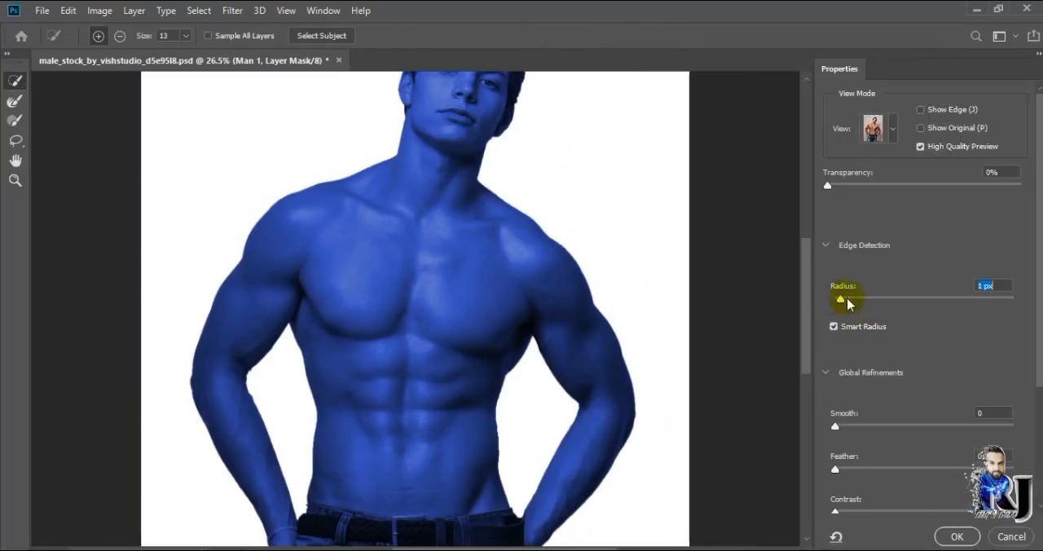
pyautogui.scroll(-1, 839, 342)
pyautogui.click(957, 536)
# Apply a Surface Blur smart filter to the Man 2 layer with radius 16 pixels and threshold 31 levels
pyautogui.scroll(-2, 552, 332)
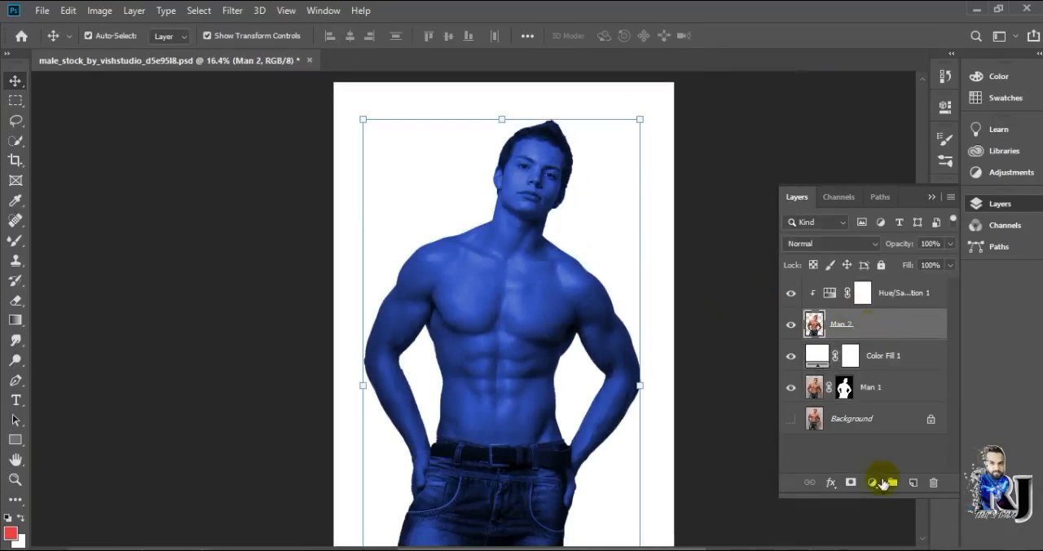
pyautogui.click(199, 10)
pyautogui.moveTo(232, 10)
pyautogui.moveTo(244, 184)
pyautogui.click(445, 329)
pyautogui.moveTo(429, 355); pyautogui.dragTo(424, 355)
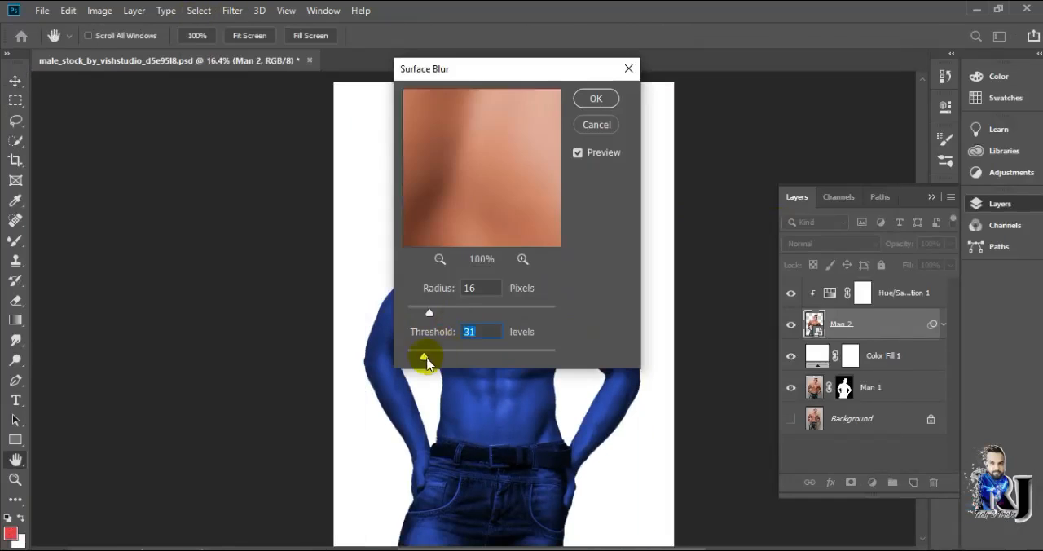
pyautogui.click(599, 101)
pyautogui.scroll(1, 712, 249)
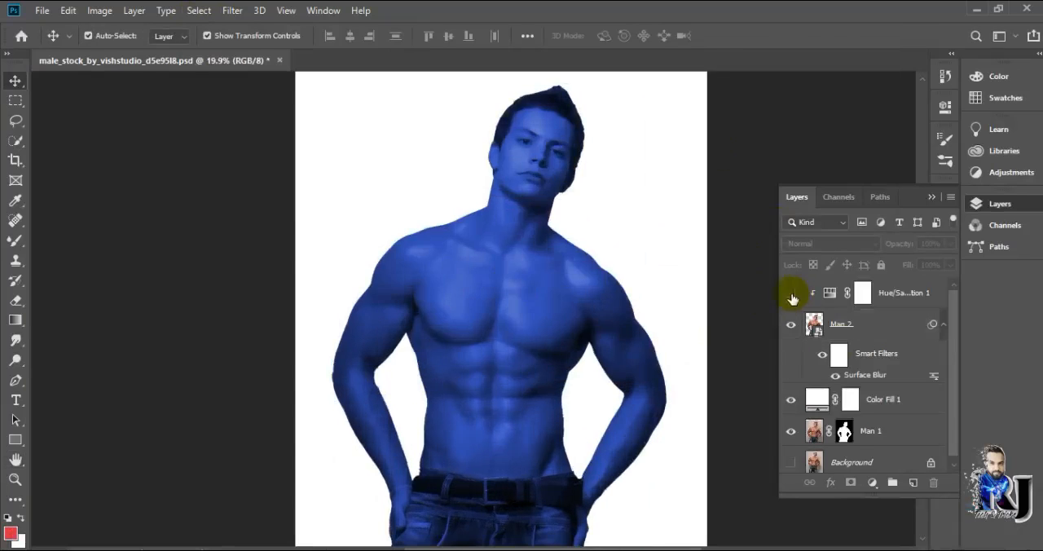
# Add a layer mask to Man 2 and draw a closed pen path around the head and neck, cutting across the collarbones
pyautogui.click(854, 530)
pyautogui.press('d')
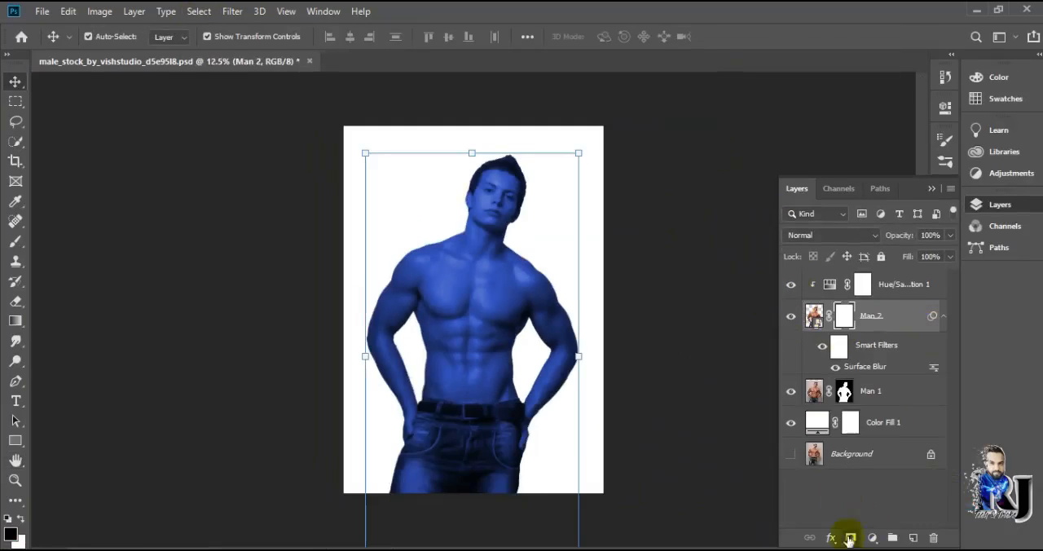
pyautogui.press('p')
pyautogui.scroll(3, 391, 344)
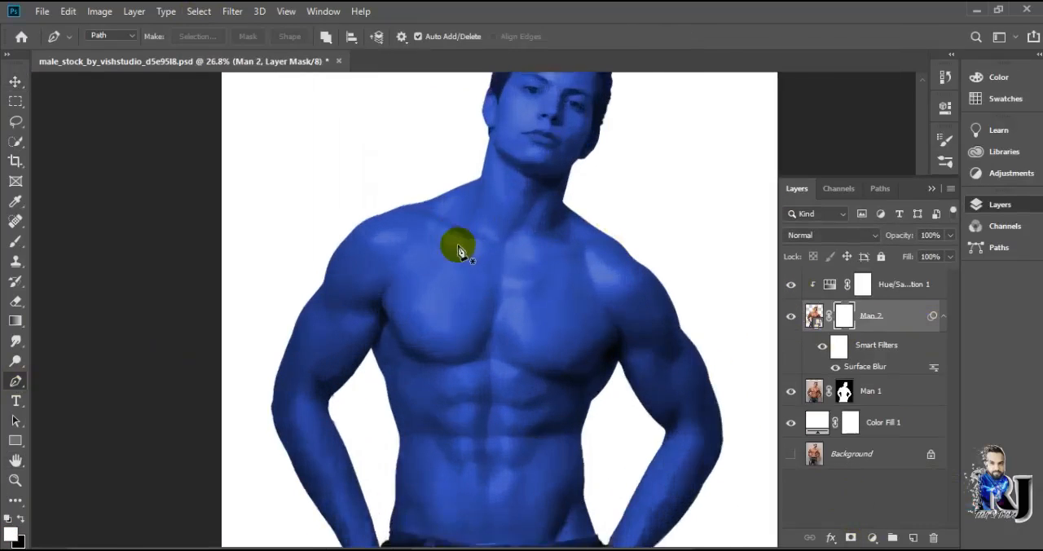
pyautogui.moveTo(570, 260); pyautogui.dragTo(639, 153)
pyautogui.scroll(3, 649, 165)
pyautogui.click(500, 83)
pyautogui.click(385, 164)
pyautogui.click(443, 361)
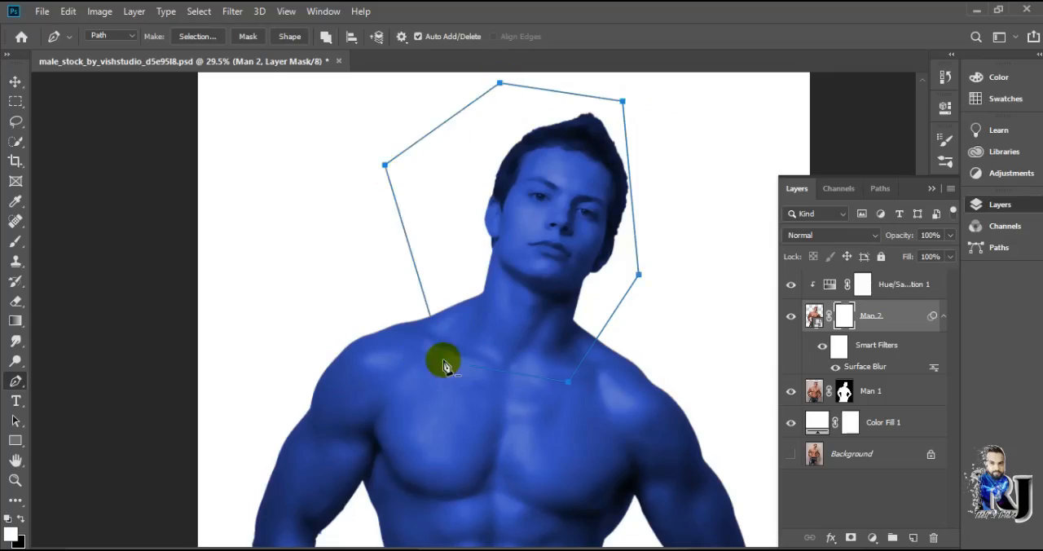
# Draw a second closed pen path across the wrists, along the belt's upper edge and around the hands and jeans
pyautogui.scroll(-5, 322, 371)
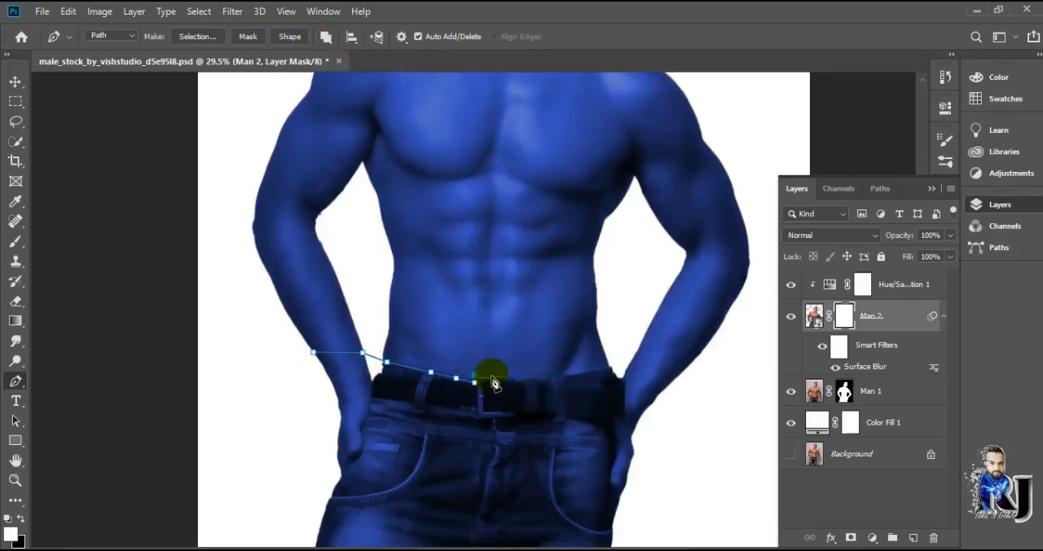
pyautogui.scroll(3, 494, 383)
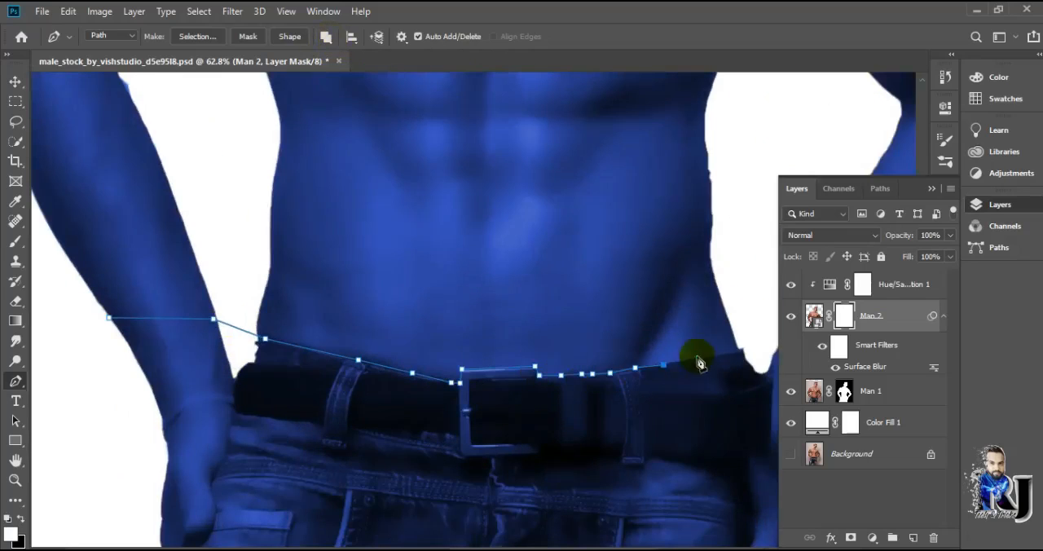
pyautogui.scroll(-3, 700, 362)
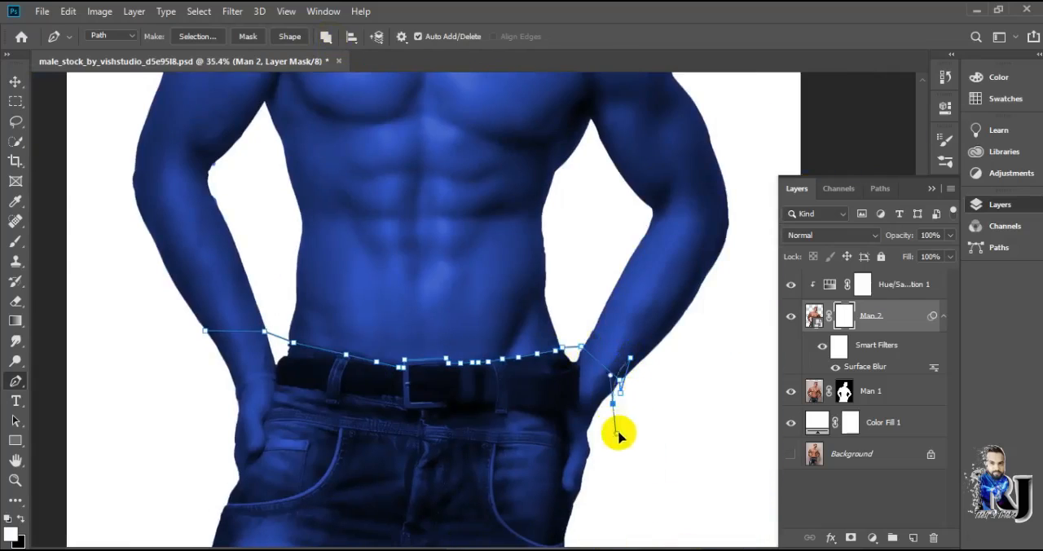
pyautogui.scroll(-3, 589, 519)
pyautogui.scroll(-4, 396, 283)
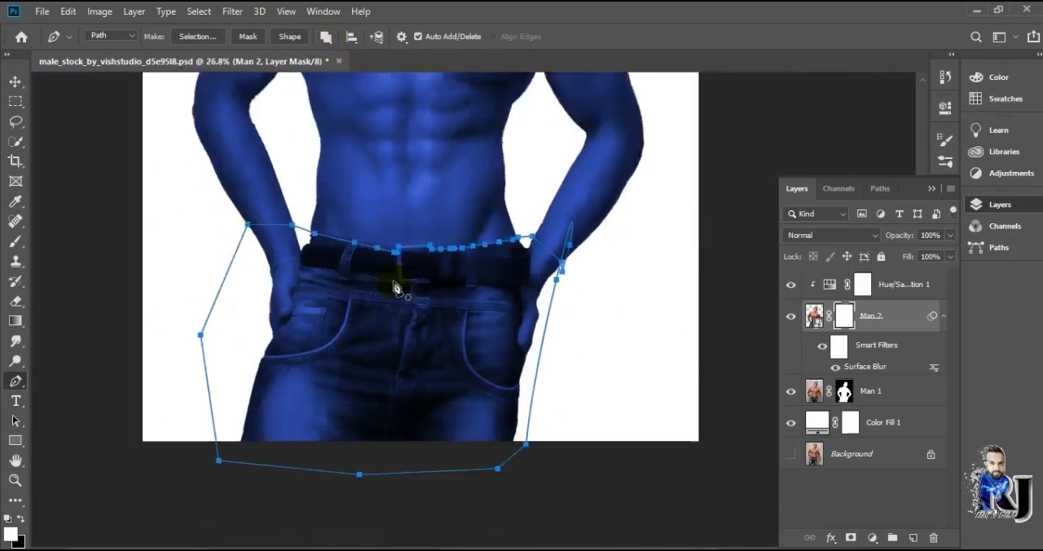
pyautogui.hotkey('ctrl', 'z')
pyautogui.moveTo(551, 449); pyautogui.dragTo(550, 455)
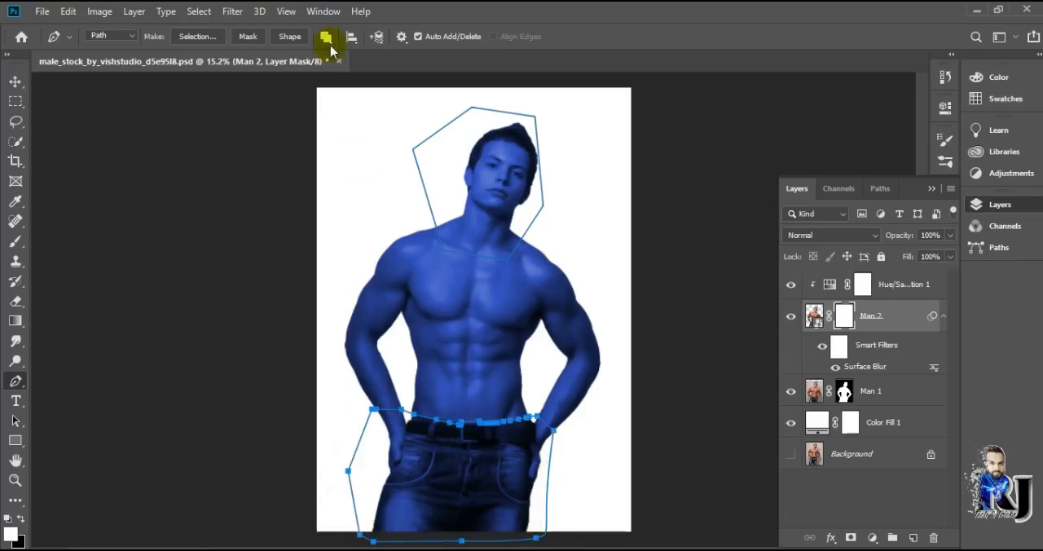
# Convert the head path and the jeans path into a selection
pyautogui.rightClick(457, 443)
pyautogui.click(704, 143)
pyautogui.rightClick(523, 441)
pyautogui.click(329, 39)
pyautogui.rightClick(481, 480)
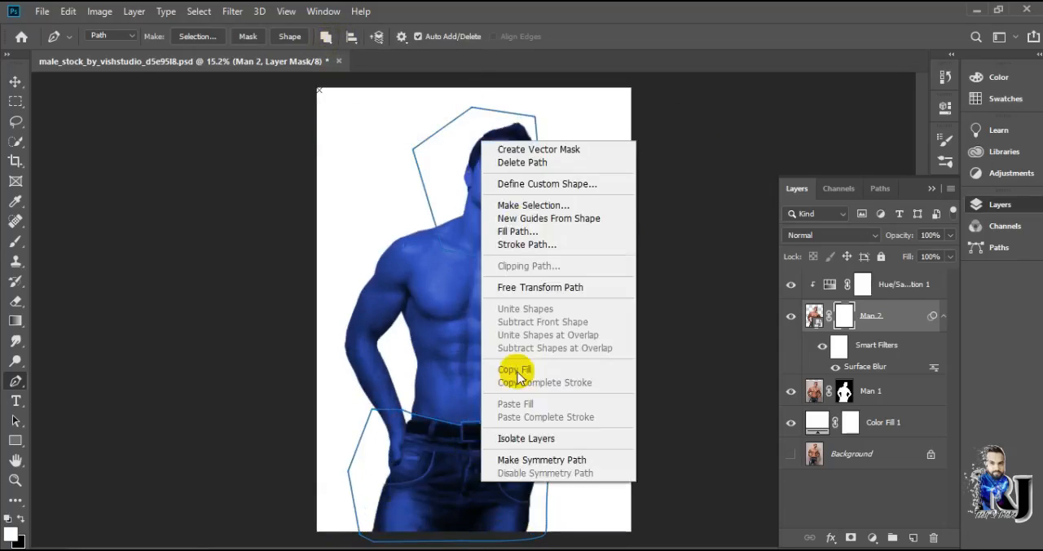
pyautogui.click(533, 205)
pyautogui.click(611, 137)
# Paint black on the Man 2 mask inside the selection to clear the blue from the head, hands and jeans, and deselect
pyautogui.click(16, 242)
pyautogui.click(21, 518)
pyautogui.moveTo(475, 208)
pyautogui.mouseDown()
pyautogui.moveTo(529, 147)
pyautogui.moveTo(487, 229)
pyautogui.mouseUp()
pyautogui.scroll(5, 481, 284)
pyautogui.scroll(-6, 482, 285)
pyautogui.moveTo(513, 383)
pyautogui.mouseDown()
pyautogui.moveTo(312, 252)
pyautogui.moveTo(451, 249)
pyautogui.moveTo(295, 249)
pyautogui.mouseUp()
pyautogui.scroll(7, 559, 261)
pyautogui.hotkey('ctrl', 'd')
pyautogui.scroll(-7, 536, 258)
pyautogui.scroll(6, 536, 258)
pyautogui.scroll(-9, 535, 258)
pyautogui.scroll(7, 589, 263)
# Create a new layer above the Hue/Saturation adjustment, clip it to the layers below and fill it with gray
pyautogui.click(896, 286)
pyautogui.click(912, 538)
pyautogui.rightClick(860, 285)
pyautogui.click(758, 295)
pyautogui.click(68, 11)
pyautogui.click(107, 248)
pyautogui.click(530, 137)
pyautogui.click(502, 268)
pyautogui.click(618, 137)
# Set the gray layer to Overlay and retouch the suit's muscle shading with the Dodge tool, size 127, Midtones, 18% exposure
pyautogui.click(16, 361)
pyautogui.click(110, 38)
pyautogui.moveTo(144, 87); pyautogui.dragTo(142, 88)
pyautogui.press('Return')
pyautogui.scroll(6, 528, 228)
pyautogui.scroll(-4, 528, 228)
pyautogui.click(831, 235)
pyautogui.click(800, 361)
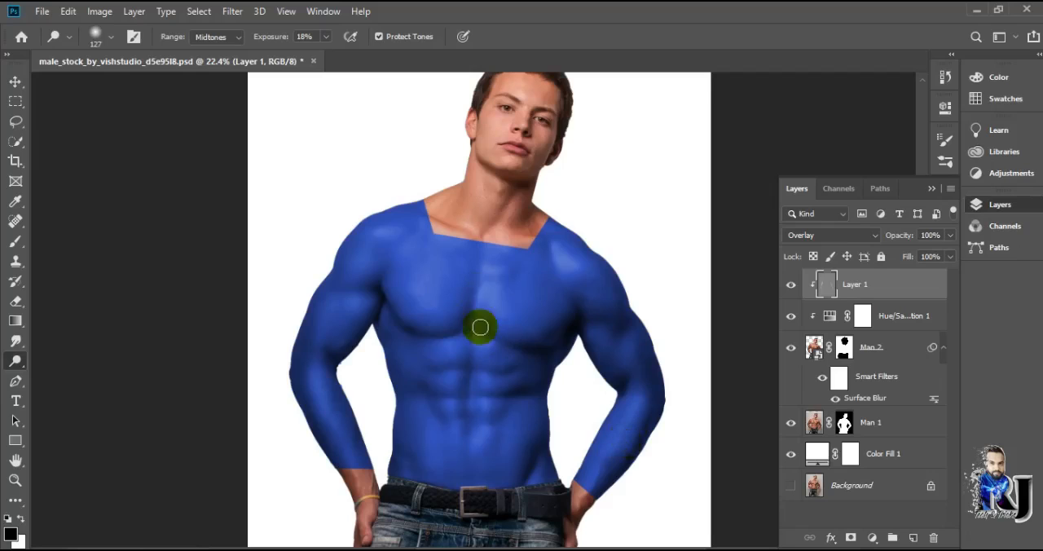
pyautogui.scroll(3, 480, 343)
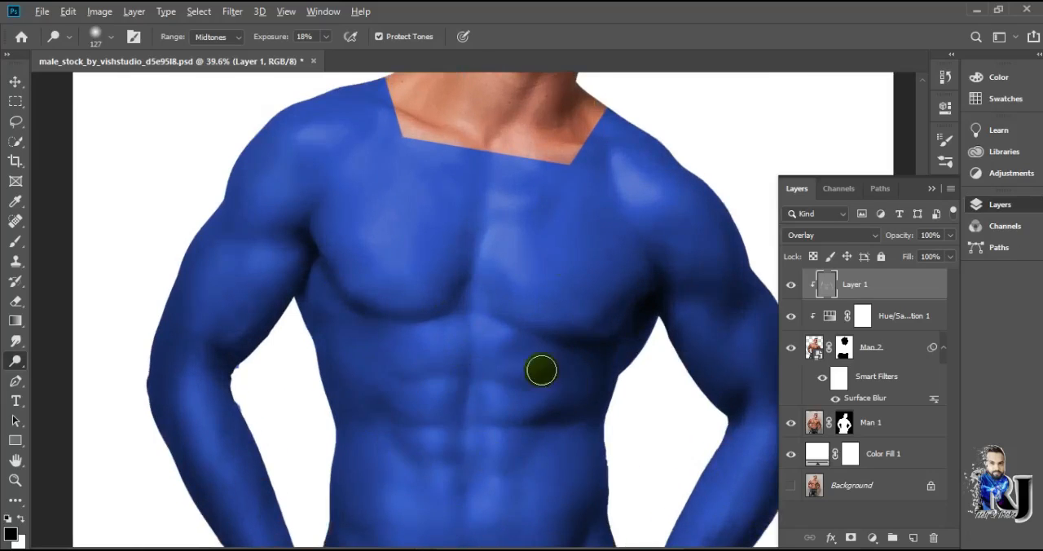
pyautogui.scroll(-5, 419, 379)
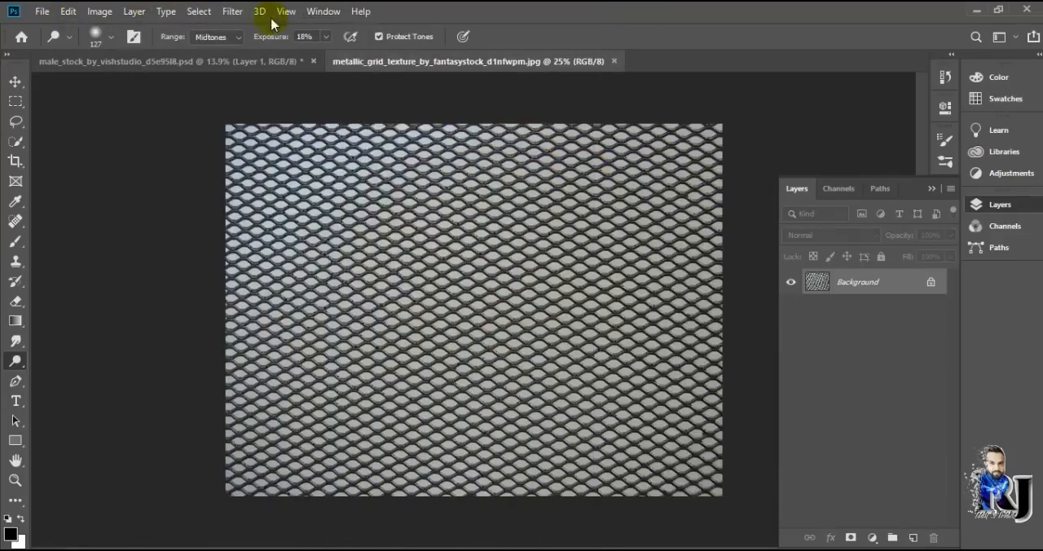
# Select the grid pattern in the metallic grid texture image with Color Range, raising the fuzziness above 60
pyautogui.click(199, 10)
pyautogui.click(216, 147)
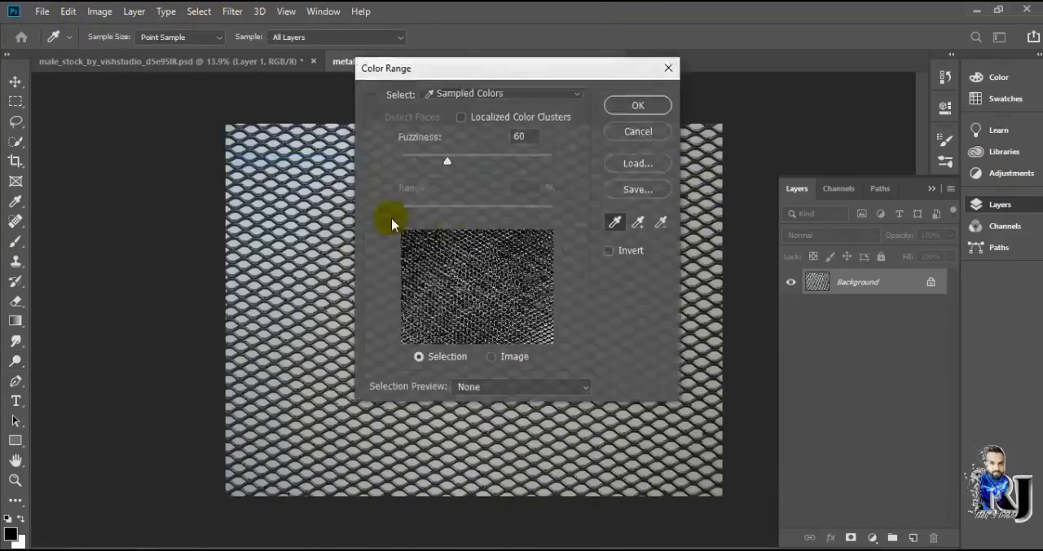
pyautogui.moveTo(446, 163); pyautogui.dragTo(486, 166)
pyautogui.click(631, 108)
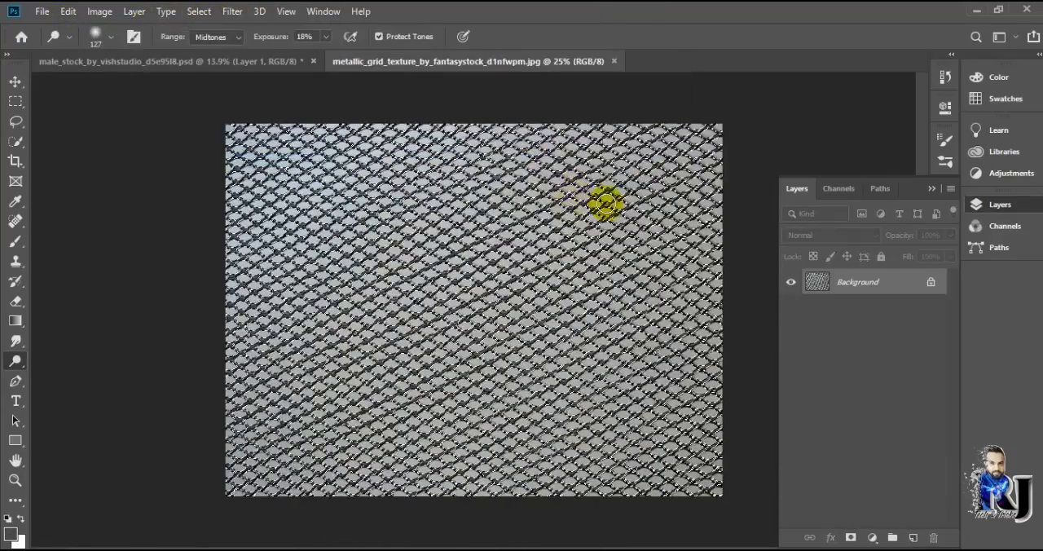
# Bring the selected grid into the male stock document and scale it down over the man's chest
pyautogui.press('v')
pyautogui.moveTo(373, 202); pyautogui.dragTo(444, 297)
pyautogui.moveTo(632, 439); pyautogui.dragTo(604, 418)
pyautogui.scroll(2, 517, 280)
pyautogui.scroll(-1, 608, 420)
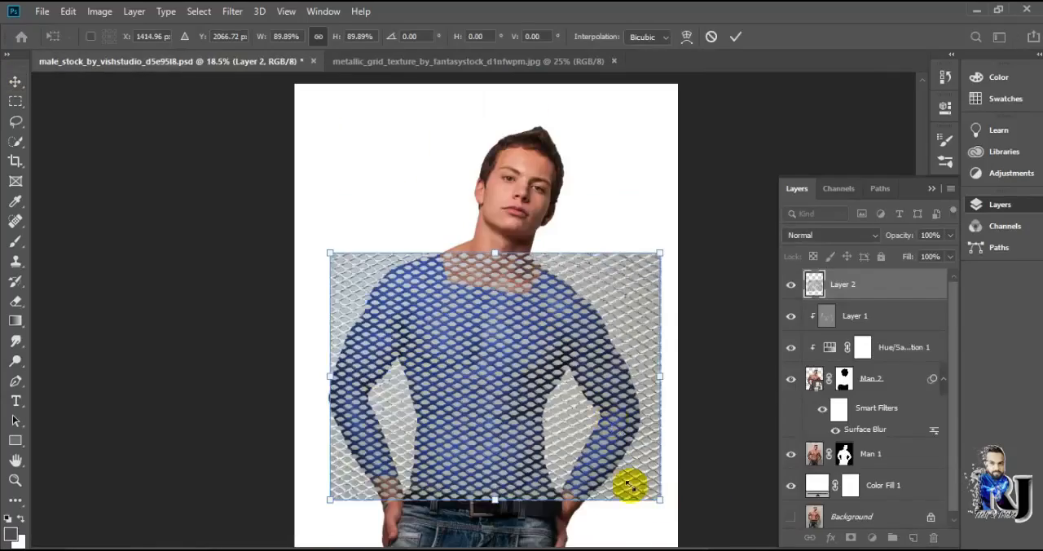
pyautogui.moveTo(658, 500); pyautogui.dragTo(599, 455)
pyautogui.moveTo(507, 413); pyautogui.dragTo(530, 415)
pyautogui.moveTo(621, 457); pyautogui.dragTo(564, 421)
pyautogui.moveTo(509, 365); pyautogui.dragTo(544, 373)
pyautogui.press('Return')
# Duplicate the grid layer, place the copy directly below the original and merge both pieces into one tall grid
pyautogui.hotkey('ctrl', 'j')
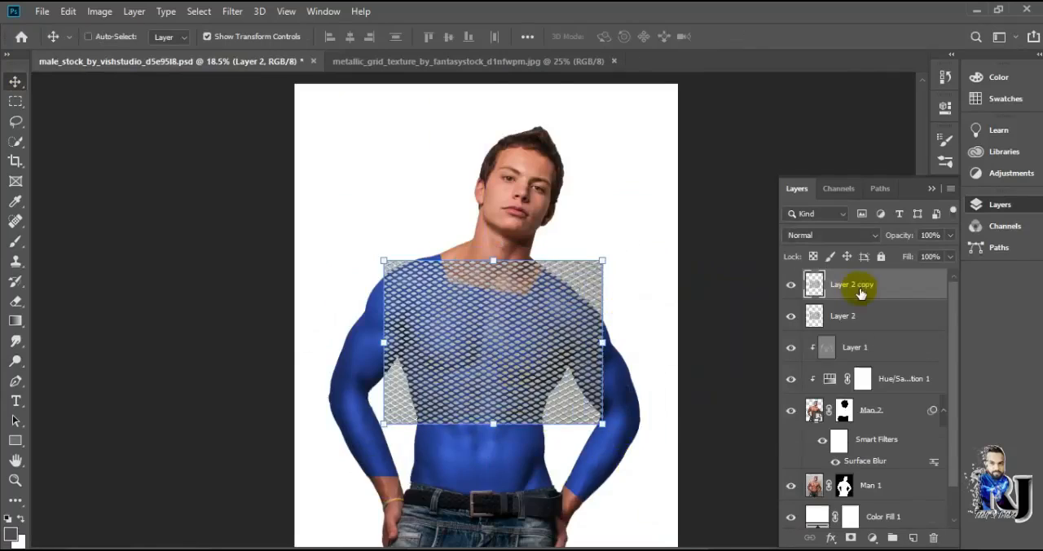
pyautogui.moveTo(533, 265); pyautogui.dragTo(532, 417)
pyautogui.scroll(-1, 497, 359)
pyautogui.moveTo(464, 304); pyautogui.dragTo(457, 285)
pyautogui.click(475, 412)
pyautogui.hotkey('ctrl', 'z')
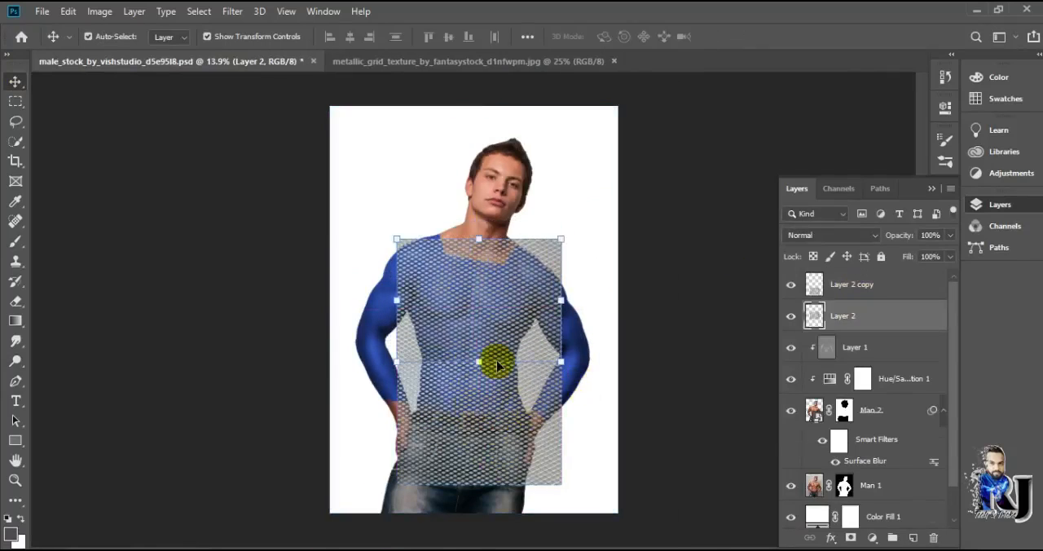
pyautogui.click(892, 288)
pyautogui.rightClick(892, 287)
pyautogui.click(857, 379)
# Duplicate the merged grid, move the copy beside it, and shrink the original over the arm on the image's left
pyautogui.hotkey('ctrl', 'j')
pyautogui.moveTo(485, 318); pyautogui.dragTo(648, 316)
pyautogui.click(491, 351)
pyautogui.moveTo(561, 485); pyautogui.dragTo(446, 386)
pyautogui.moveTo(472, 405); pyautogui.dragTo(456, 375)
pyautogui.press('Return')
# Scale the grid copy to 68.38% and align it flush against the other grid piece over the chest
pyautogui.click(586, 336)
pyautogui.moveTo(726, 484); pyautogui.dragTo(679, 420)
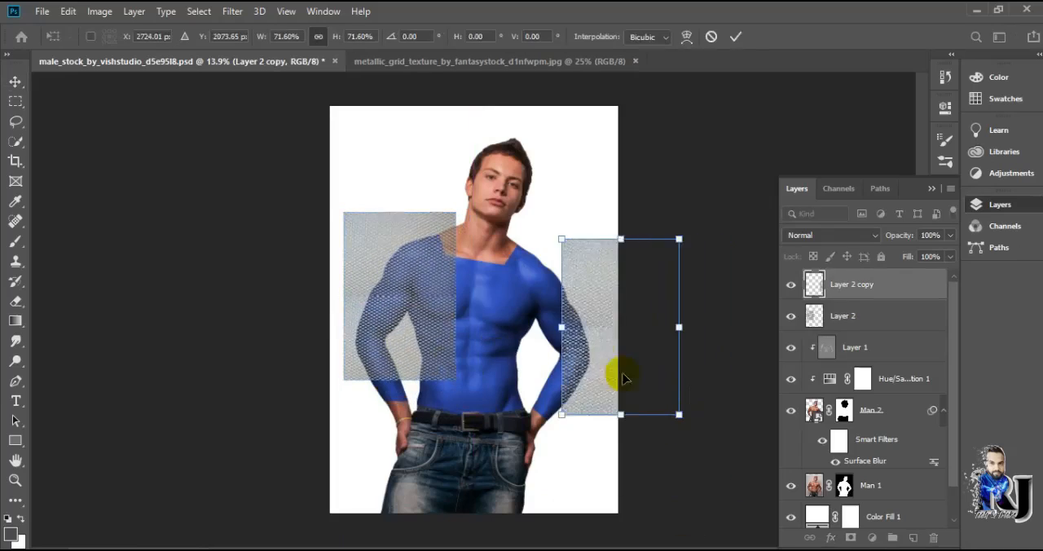
pyautogui.moveTo(644, 379); pyautogui.dragTo(538, 345)
pyautogui.scroll(6, 530, 334)
pyautogui.moveTo(403, 107); pyautogui.dragTo(403, 119)
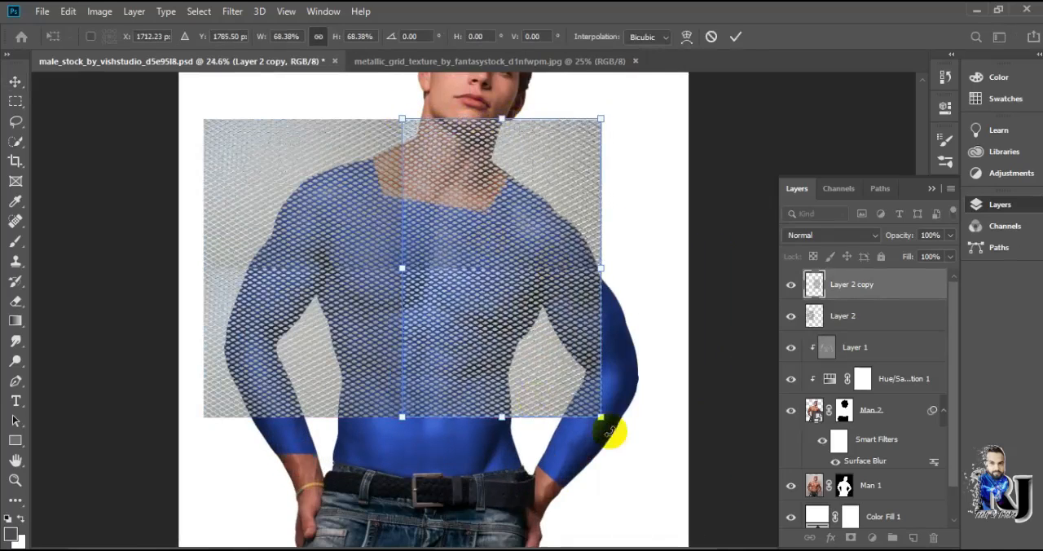
pyautogui.click(736, 36)
# Merge the two side-by-side grid layers into one layer
pyautogui.click(676, 189)
pyautogui.click(361, 271)
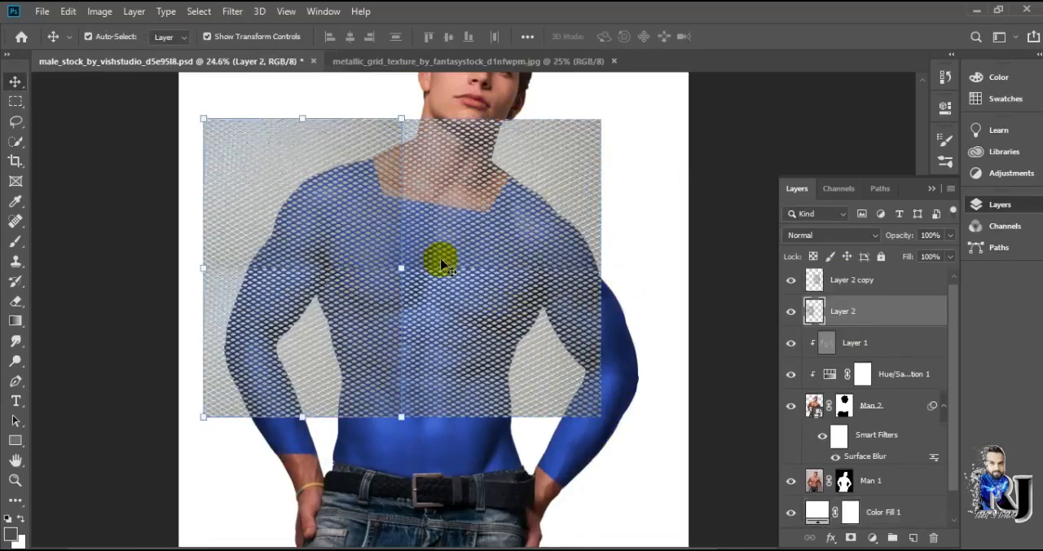
pyautogui.click(474, 350)
pyautogui.rightClick(878, 292)
pyautogui.click(707, 459)
# Transform the merged grid so it covers the whole torso and both arms from the collarbones to the belt
pyautogui.scroll(-4, 489, 358)
pyautogui.moveTo(528, 376); pyautogui.dragTo(542, 403)
pyautogui.moveTo(606, 448); pyautogui.dragTo(663, 488)
pyautogui.moveTo(337, 489)
pyautogui.mouseDown()
pyautogui.moveTo(321, 482)
pyautogui.moveTo(329, 491)
pyautogui.mouseUp()
pyautogui.moveTo(480, 430)
pyautogui.mouseDown()
pyautogui.moveTo(457, 414)
pyautogui.moveTo(465, 423)
pyautogui.mouseUp()
pyautogui.moveTo(480, 484); pyautogui.dragTo(486, 456)
pyautogui.moveTo(638, 360); pyautogui.dragTo(630, 361)
pyautogui.moveTo(327, 358); pyautogui.dragTo(338, 359)
pyautogui.moveTo(496, 463)
pyautogui.mouseDown()
pyautogui.moveTo(492, 454)
pyautogui.moveTo(480, 474)
pyautogui.mouseUp()
pyautogui.click(735, 36)
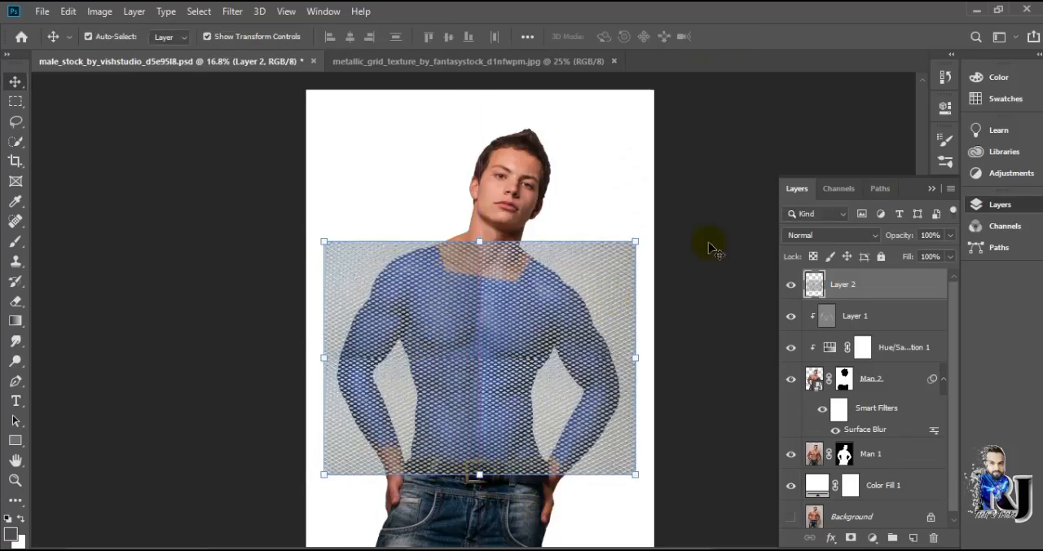
# Clip the grid layer to the blue suit, set its blend mode to Overlay and its opacity to 29%
pyautogui.click(715, 247)
pyautogui.rightClick(863, 287)
pyautogui.click(790, 297)
pyautogui.click(822, 235)
pyautogui.click(798, 362)
pyautogui.click(950, 235)
pyautogui.moveTo(950, 252); pyautogui.dragTo(899, 257)
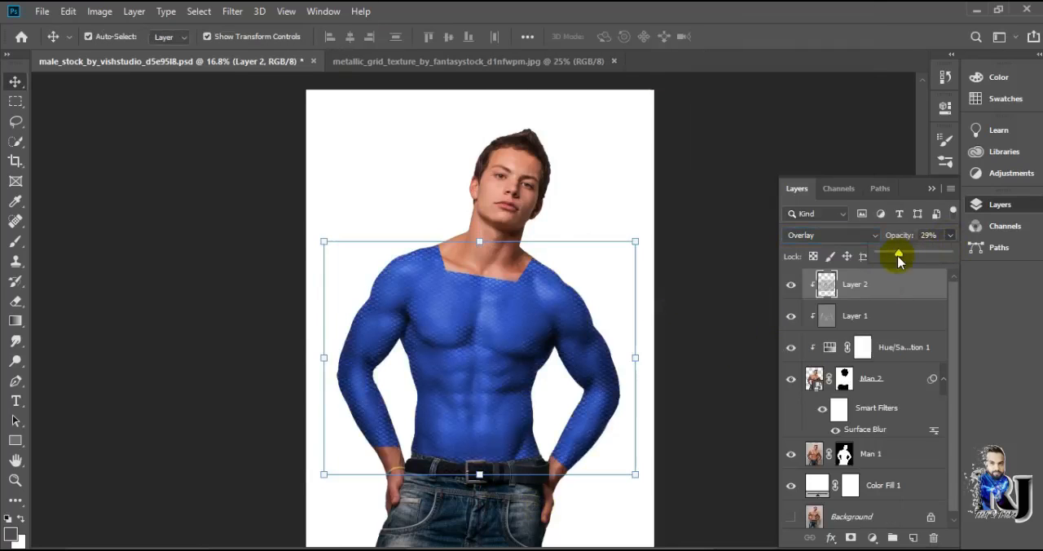
# Move the grid layer below the gray shading layer and inspect the texture on the suit up close
pyautogui.moveTo(820, 284); pyautogui.dragTo(831, 328)
pyautogui.click(721, 346)
pyautogui.scroll(7, 573, 370)
pyautogui.scroll(3, 324, 456)
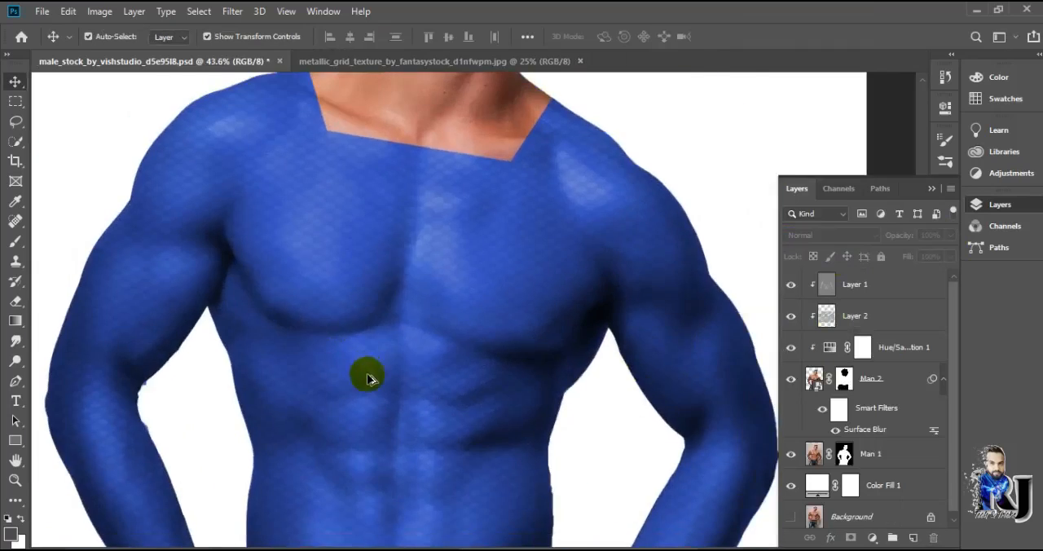
pyautogui.scroll(-6, 293, 311)
pyautogui.scroll(5, 213, 338)
pyautogui.scroll(-3, 333, 358)
# Set the grid layer's opacity to 17%
pyautogui.click(835, 316)
pyautogui.scroll(-3, 435, 321)
pyautogui.click(950, 235)
pyautogui.moveTo(902, 255); pyautogui.dragTo(896, 258)
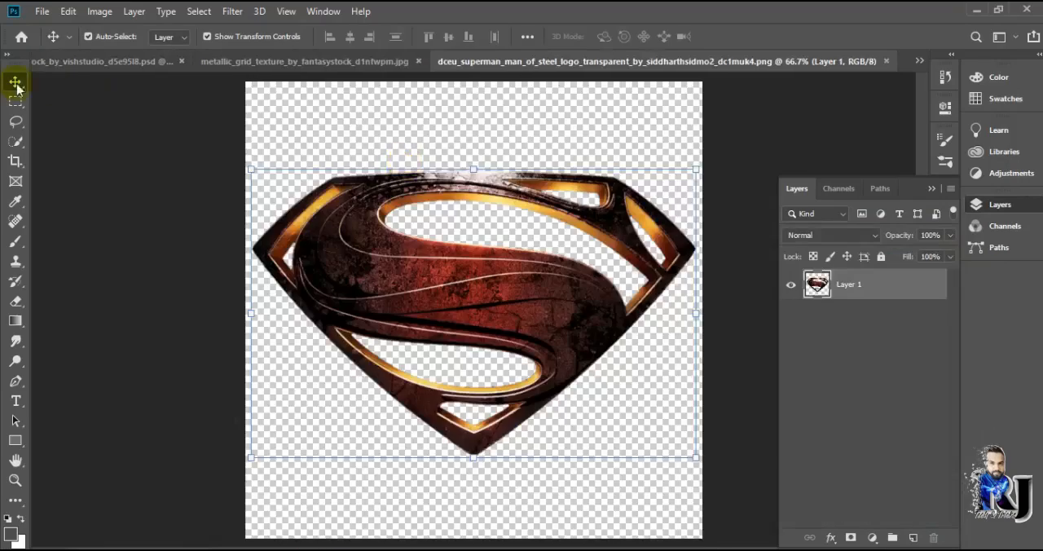
# Position the Superman logo in the middle of the chest and select the gray shading layer
pyautogui.moveTo(430, 291); pyautogui.dragTo(442, 321)
pyautogui.click(552, 282)
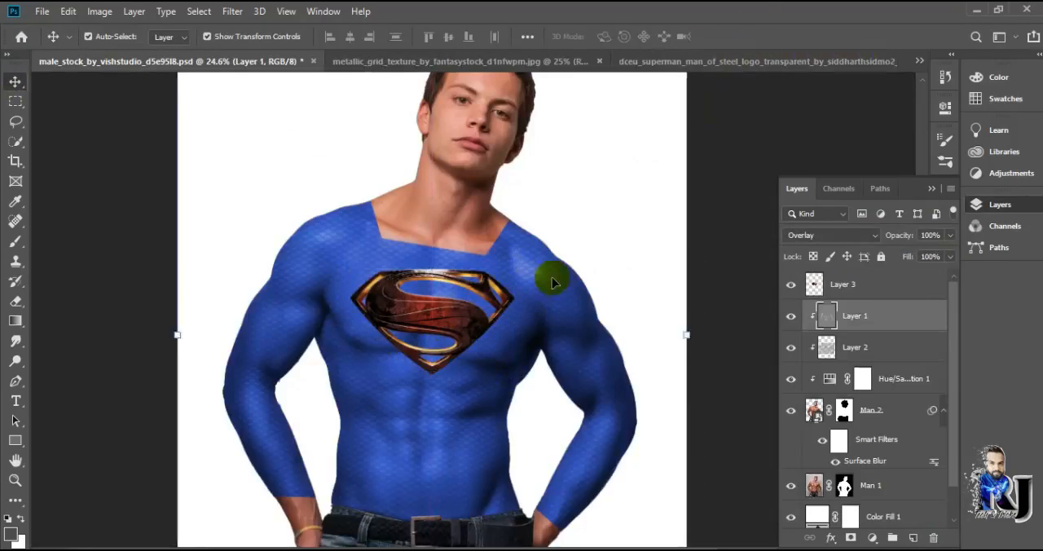
# Add a layer mask to the Superman logo layer and bring the Blur tool with a 45 px brush to the logo's edges
pyautogui.scroll(-3, 552, 282)
pyautogui.scroll(3, 421, 337)
pyautogui.scroll(3, 422, 341)
pyautogui.click(840, 285)
pyautogui.click(849, 535)
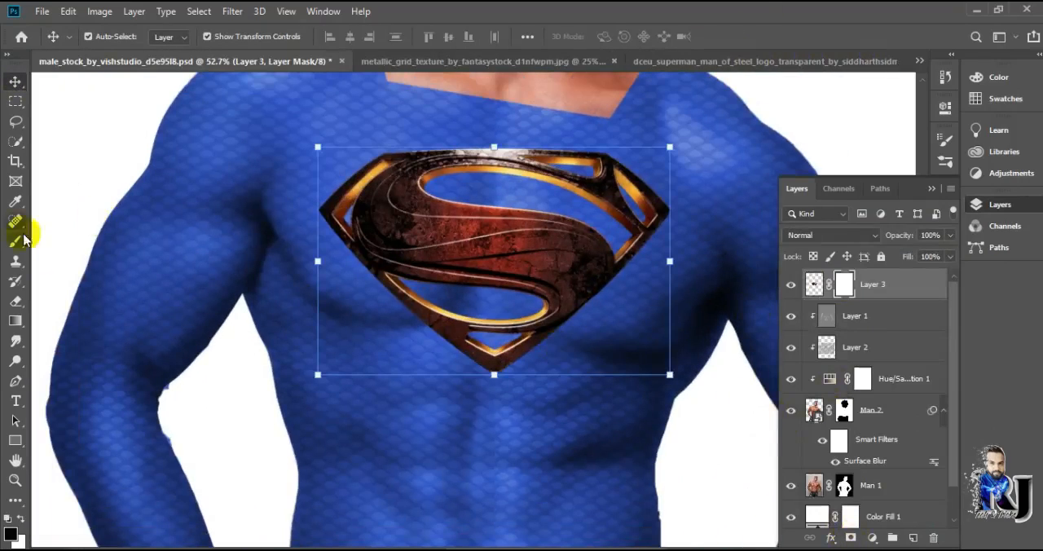
pyautogui.rightClick(14, 281)
pyautogui.click(15, 340)
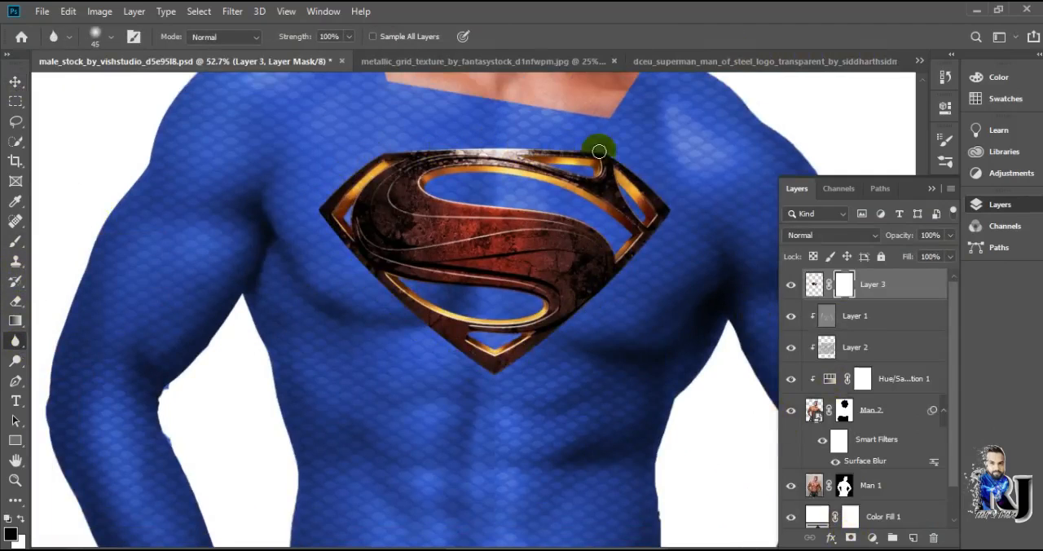
pyautogui.scroll(3, 547, 379)
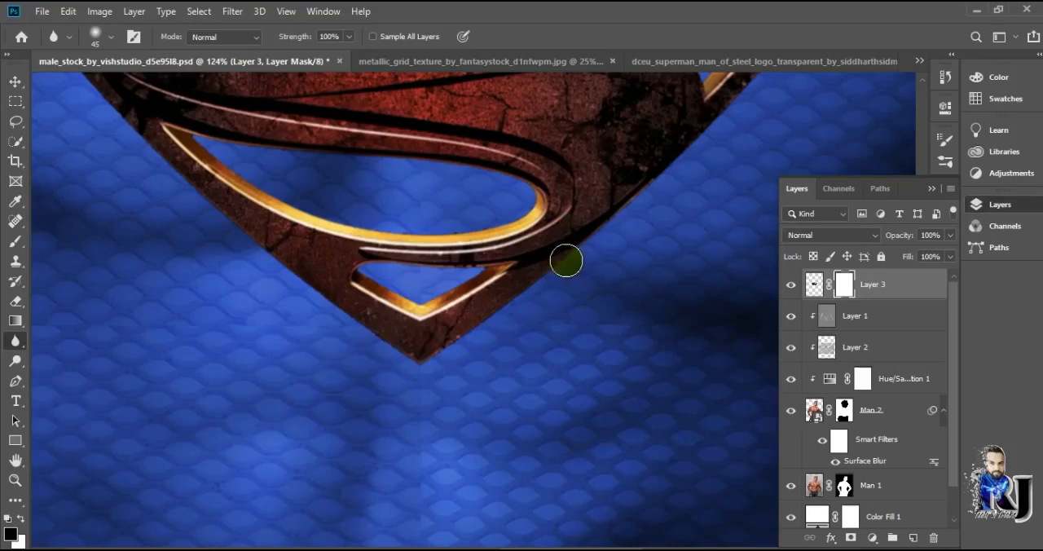
# Create an empty layer beneath the Superman logo layer and switch to the Polygonal Lasso tool
pyautogui.click(912, 538)
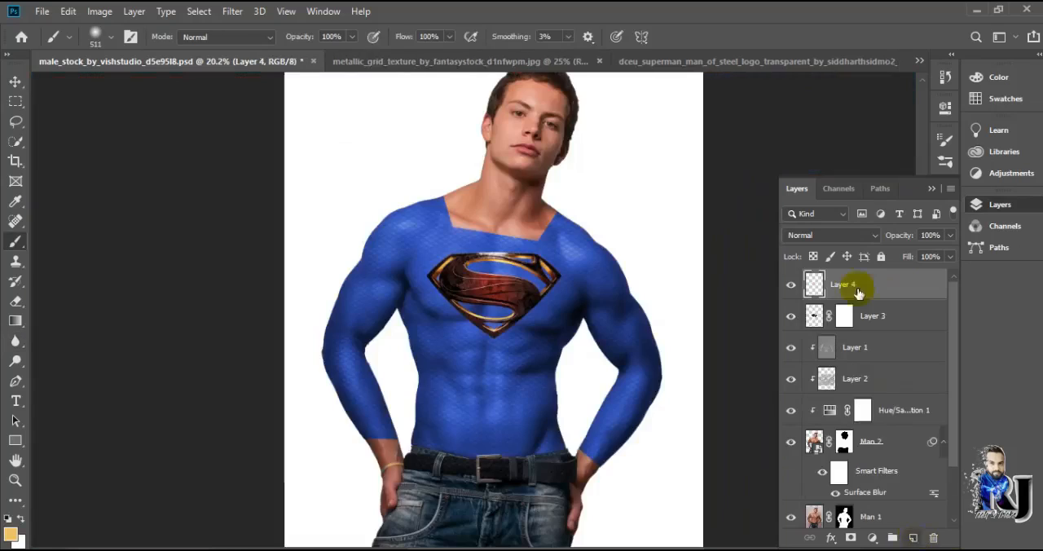
pyautogui.moveTo(858, 292); pyautogui.dragTo(858, 328)
pyautogui.click(17, 122)
pyautogui.scroll(4, 476, 279)
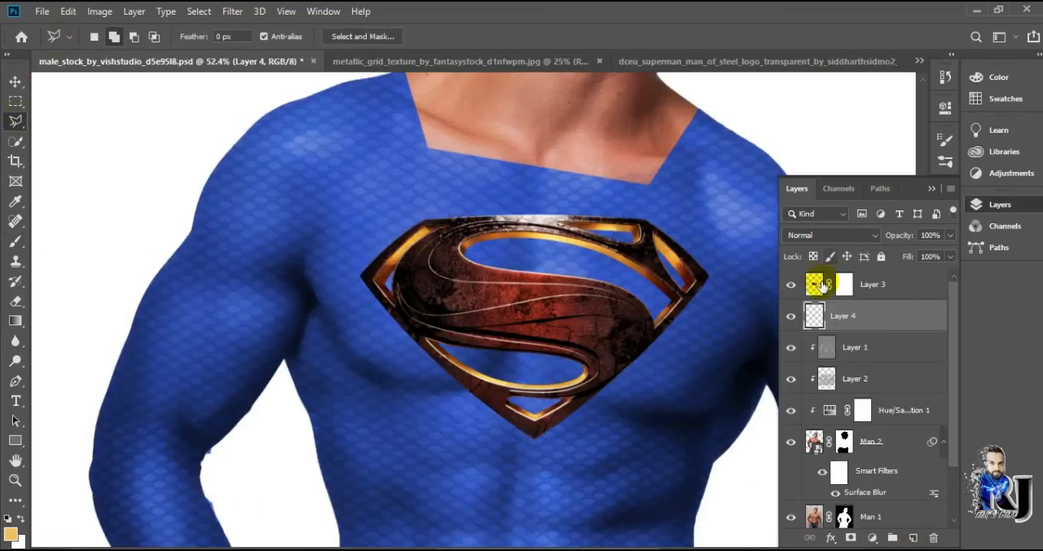
# Adjust the Superman logo's fit on the chest slightly with Free Transform
pyautogui.click(821, 285)
pyautogui.hotkey('ctrl', 't')
pyautogui.moveTo(722, 207); pyautogui.dragTo(725, 213)
pyautogui.press('Return')
# On the empty layer below the logo, draw a polygonal selection just inside the logo's outer diamond border
pyautogui.click(818, 316)
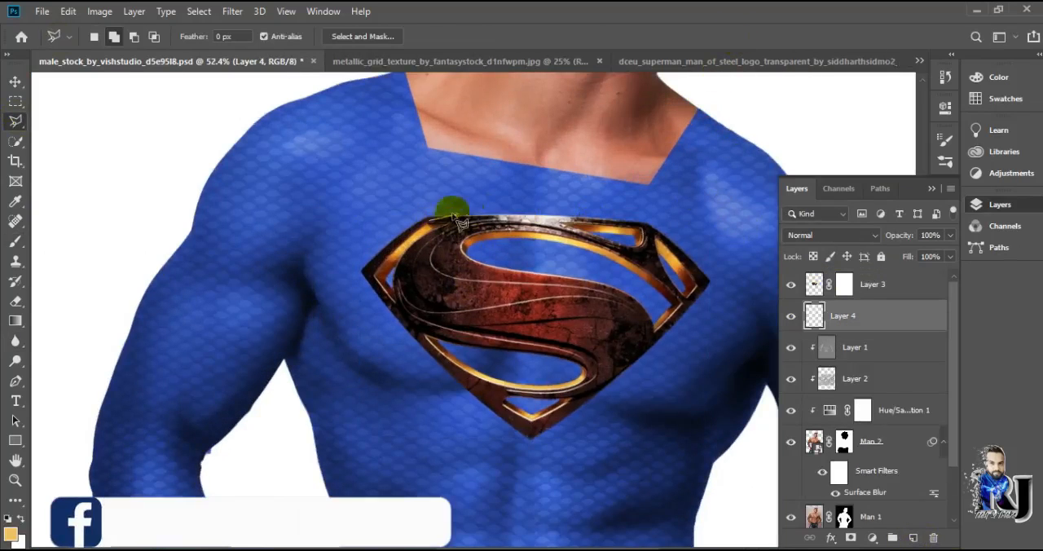
pyautogui.scroll(3, 470, 217)
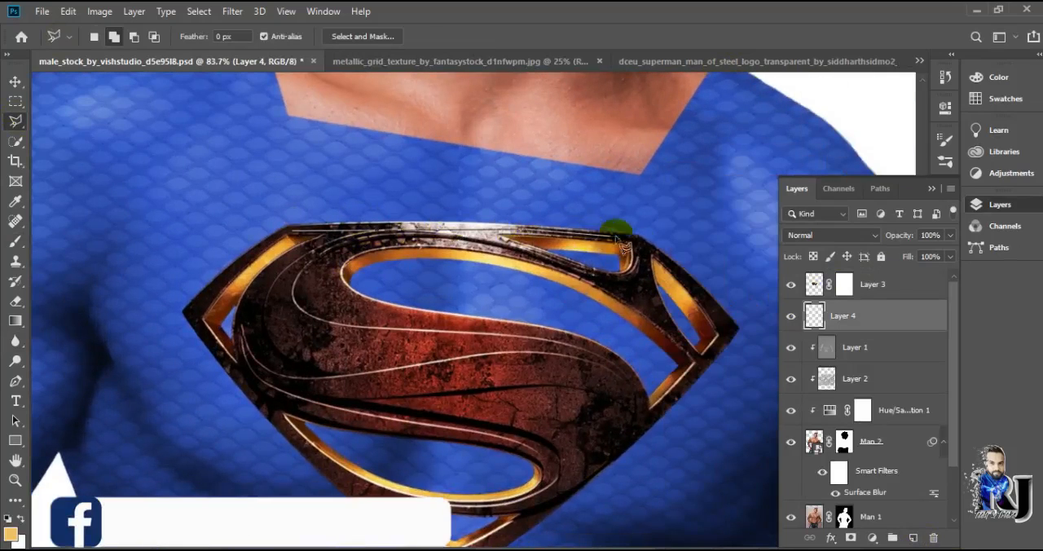
pyautogui.click(640, 238)
pyautogui.click(731, 328)
pyautogui.click(454, 542)
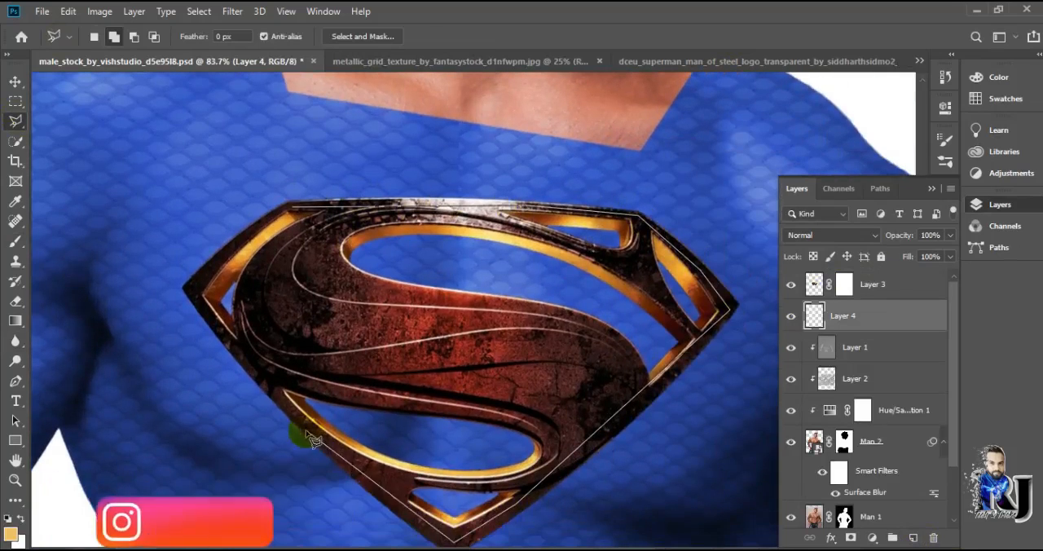
pyautogui.click(267, 235)
# Fill the diamond selection behind the logo with a light yellow using the Paint Bucket
pyautogui.click(16, 301)
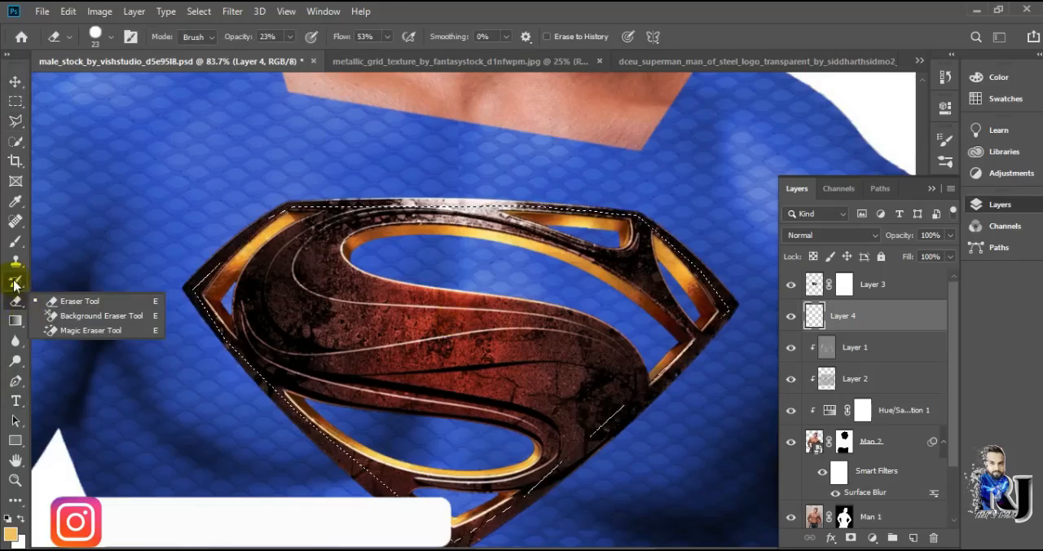
pyautogui.click(15, 341)
pyautogui.click(16, 241)
pyautogui.click(11, 533)
pyautogui.click(741, 249)
pyautogui.click(489, 237)
pyautogui.click(494, 236)
pyautogui.click(989, 242)
pyautogui.click(15, 320)
pyautogui.click(93, 337)
pyautogui.click(566, 447)
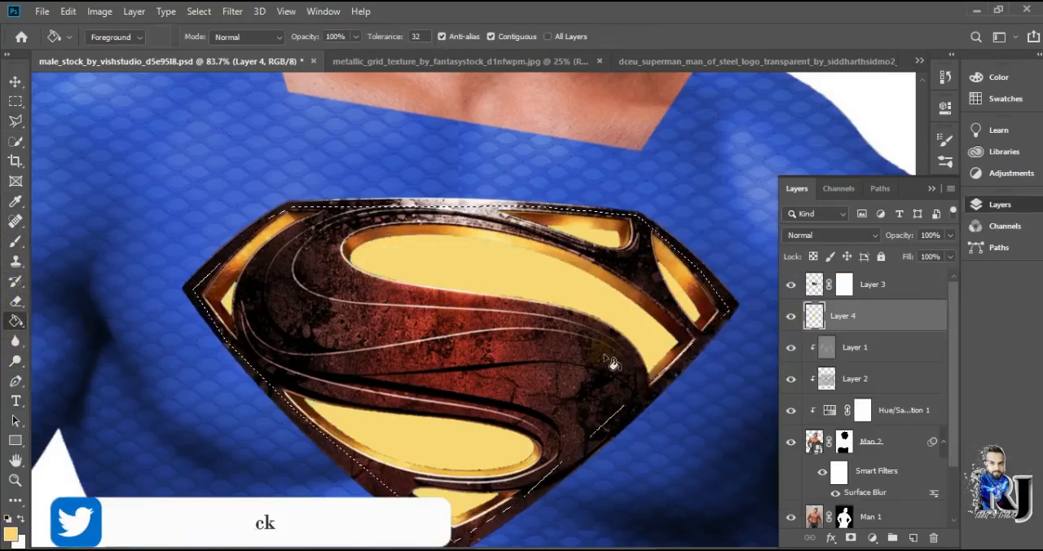
# Refill the diamond behind the logo with a deeper golden orange and clear the selection
pyautogui.scroll(-5, 628, 371)
pyautogui.click(789, 293)
pyautogui.click(989, 242)
pyautogui.scroll(4, 552, 315)
pyautogui.keyDown('alt'); pyautogui.click(442, 281); pyautogui.keyUp('alt')
pyautogui.keyDown('alt'); pyautogui.click(449, 281); pyautogui.keyUp('alt')
pyautogui.click(11, 534)
pyautogui.click(453, 277)
pyautogui.click(989, 242)
pyautogui.click(606, 305)
pyautogui.hotkey('ctrl', 'd')
pyautogui.scroll(-4, 545, 217)
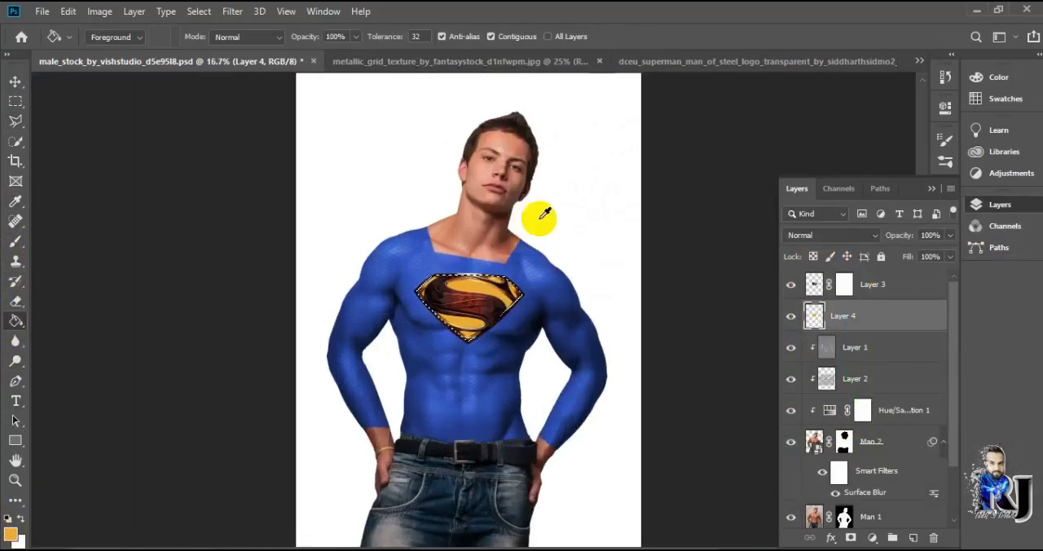
# Duplicate the suit's grid texture layer, Layer 2
pyautogui.scroll(4, 433, 272)
pyautogui.scroll(-2, 248, 268)
pyautogui.scroll(-3, 248, 268)
pyautogui.click(855, 379)
pyautogui.hotkey('ctrl', 'j')
pyautogui.hotkey('ctrl', 'alt', 'g')
pyautogui.moveTo(868, 375); pyautogui.dragTo(863, 326)
pyautogui.hotkey('ctrl', 'z')
pyautogui.hotkey('ctrl', 'z')
pyautogui.moveTo(854, 386); pyautogui.dragTo(841, 277)
pyautogui.moveTo(841, 281); pyautogui.dragTo(853, 335)
pyautogui.hotkey('ctrl', 'z')
pyautogui.hotkey('ctrl', 'z')
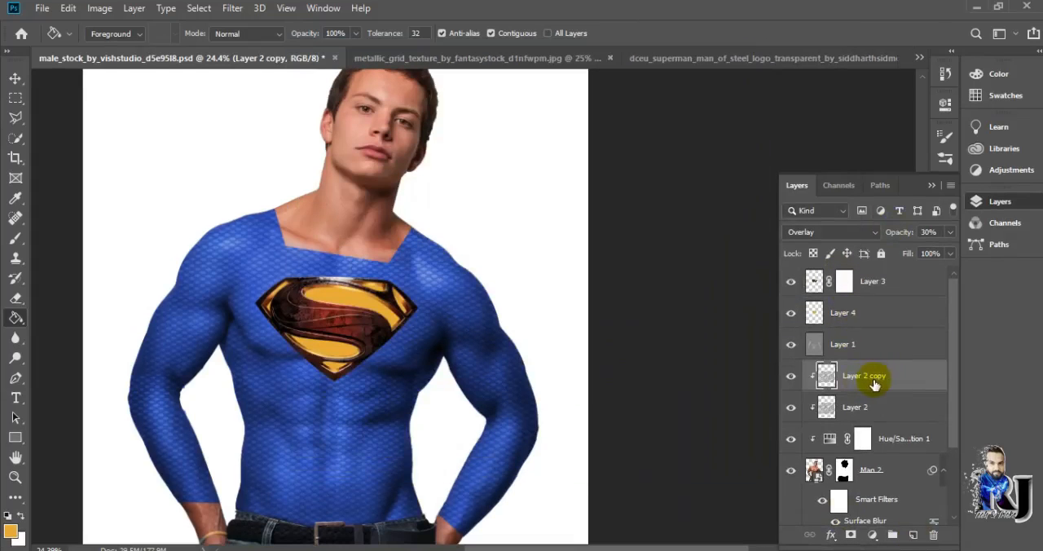
# Move the grid copy above the golden fill layer and clip the gray shading layer to the suit again
pyautogui.moveTo(869, 365); pyautogui.dragTo(870, 314)
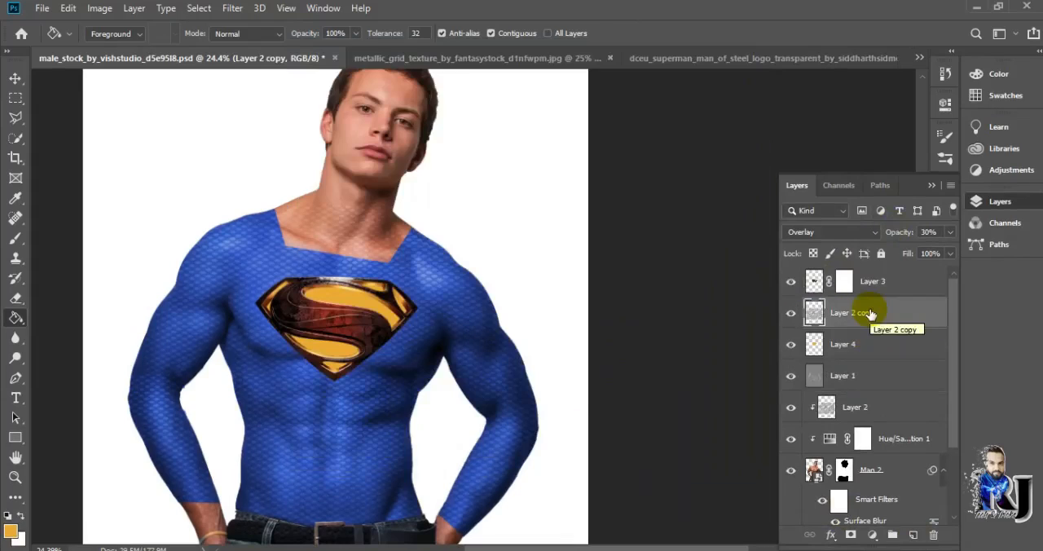
pyautogui.click(853, 379)
pyautogui.rightClick(853, 376)
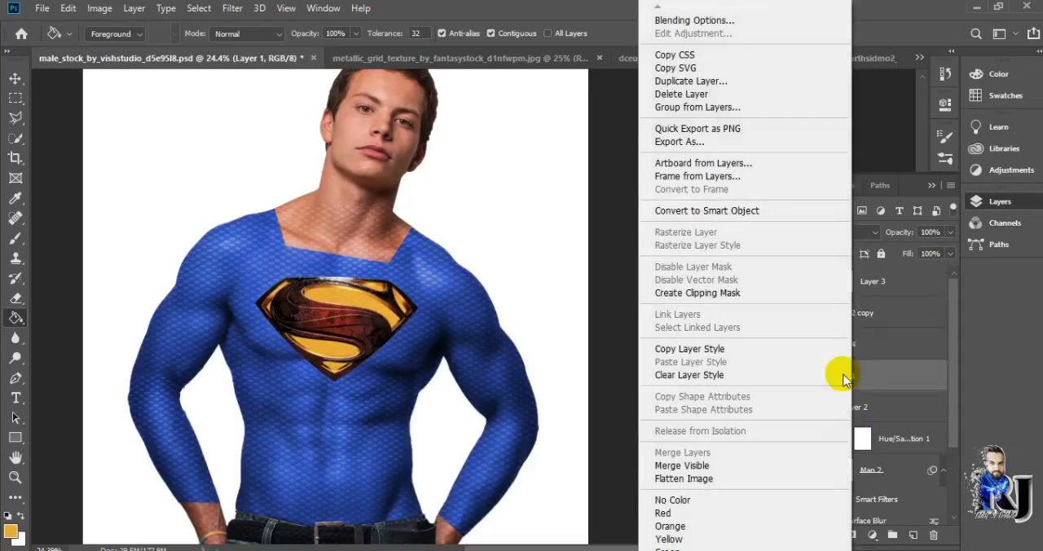
pyautogui.click(717, 293)
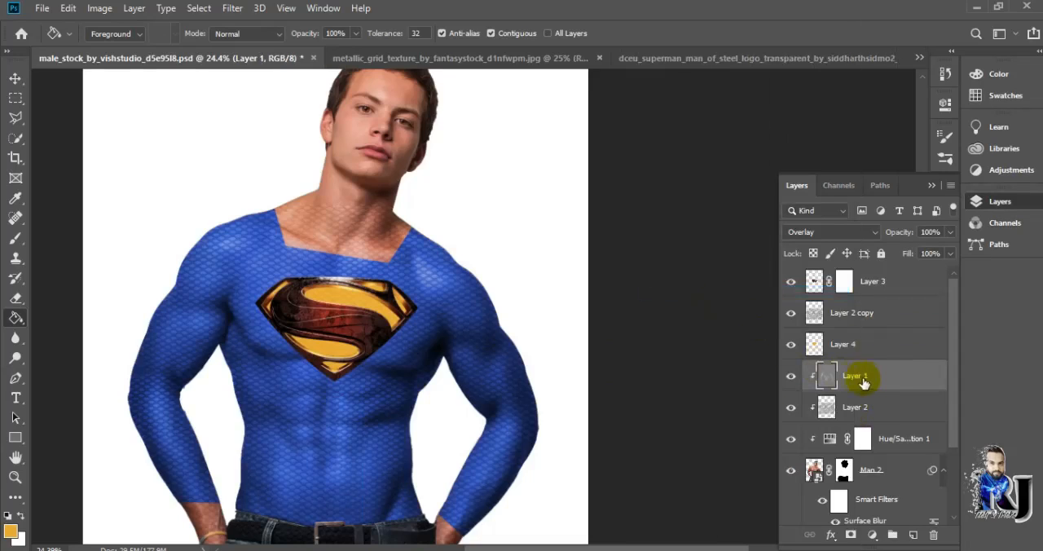
# Clip the grid copy to the golden fill layer so the texture affects only the logo's yellow areas
pyautogui.click(852, 316)
pyautogui.rightClick(842, 318)
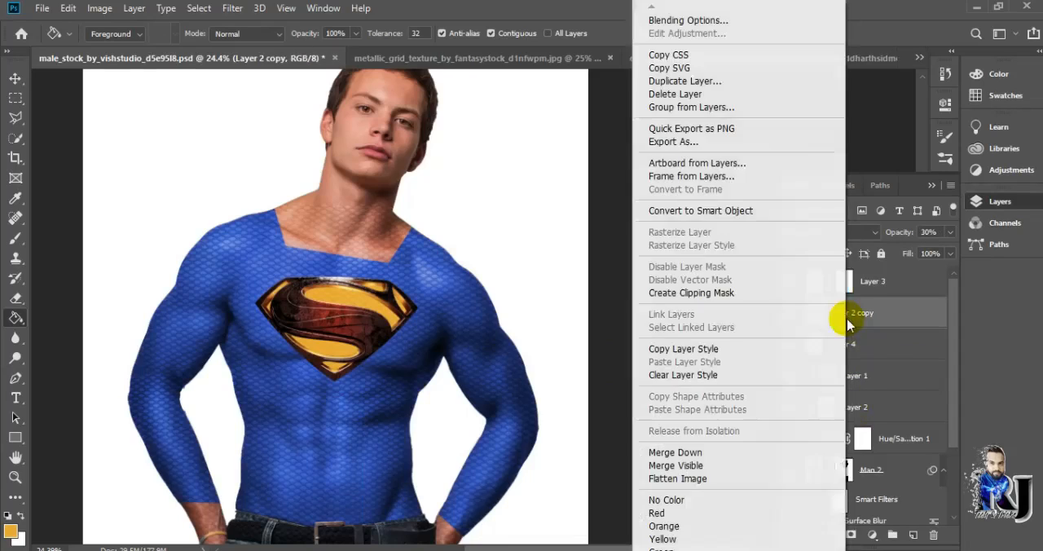
pyautogui.click(743, 299)
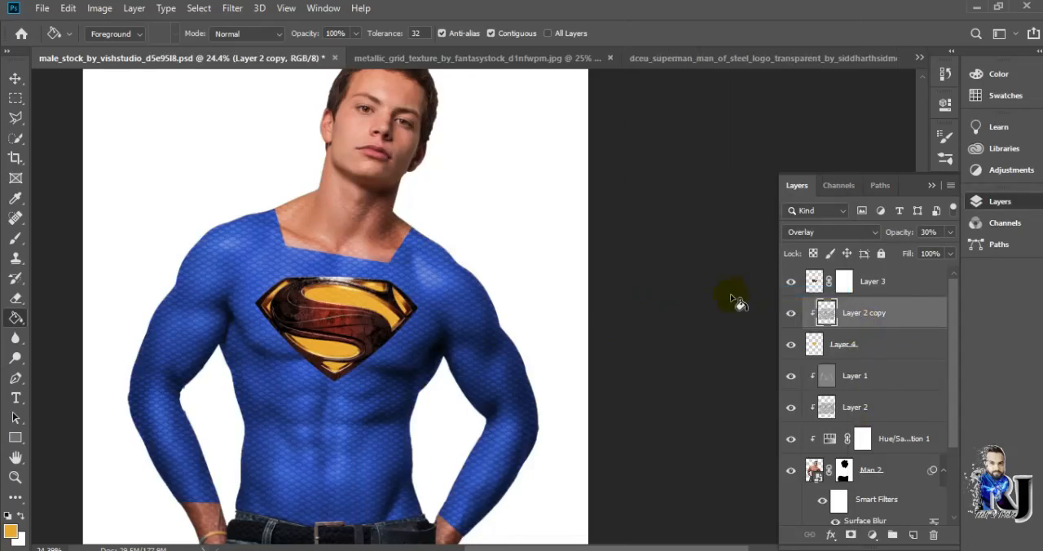
# Set the opacity of the suit's grid layer, Layer 2, to 39% and select the grid copy
pyautogui.scroll(4, 325, 328)
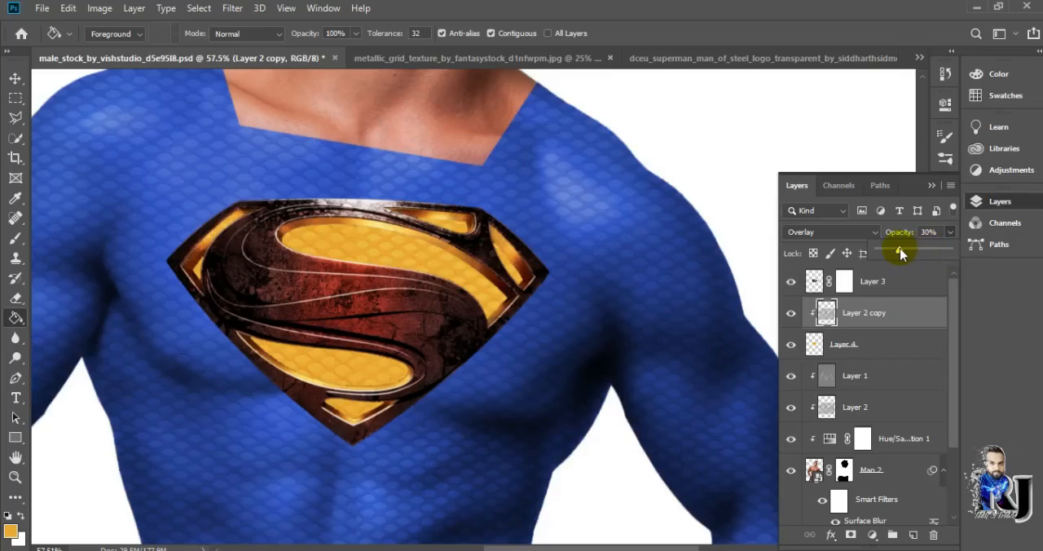
pyautogui.click(857, 353)
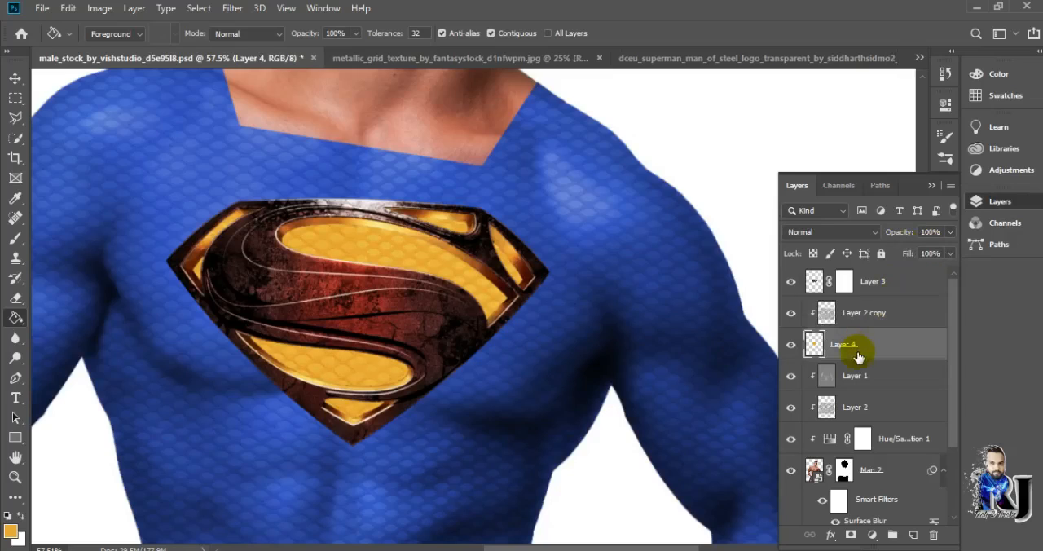
pyautogui.click(855, 377)
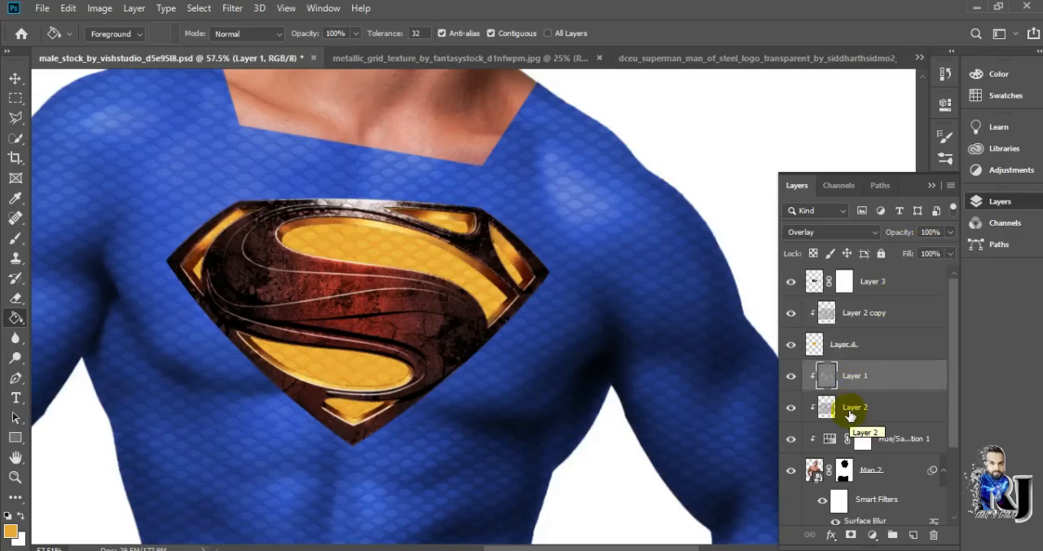
pyautogui.click(846, 410)
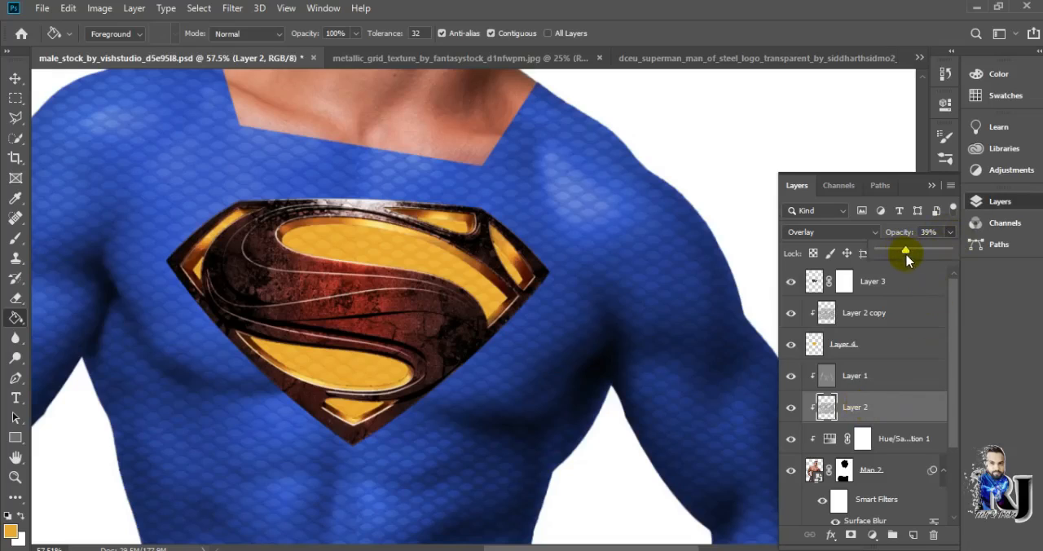
pyautogui.click(872, 309)
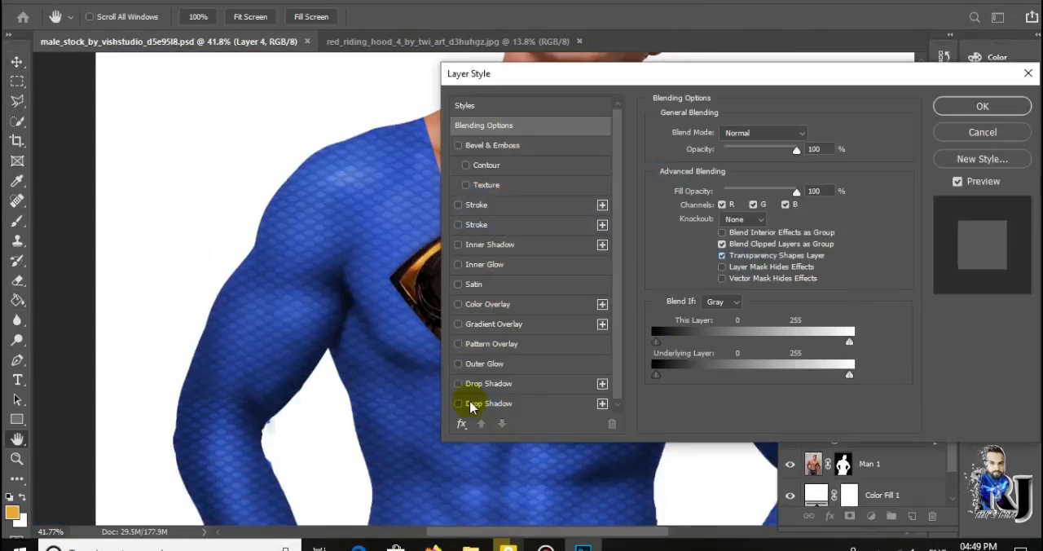
# Give the golden fill layer a Multiply drop shadow with 86% opacity, 161° angle, 8 px distance and 35 px size
pyautogui.click(489, 383)
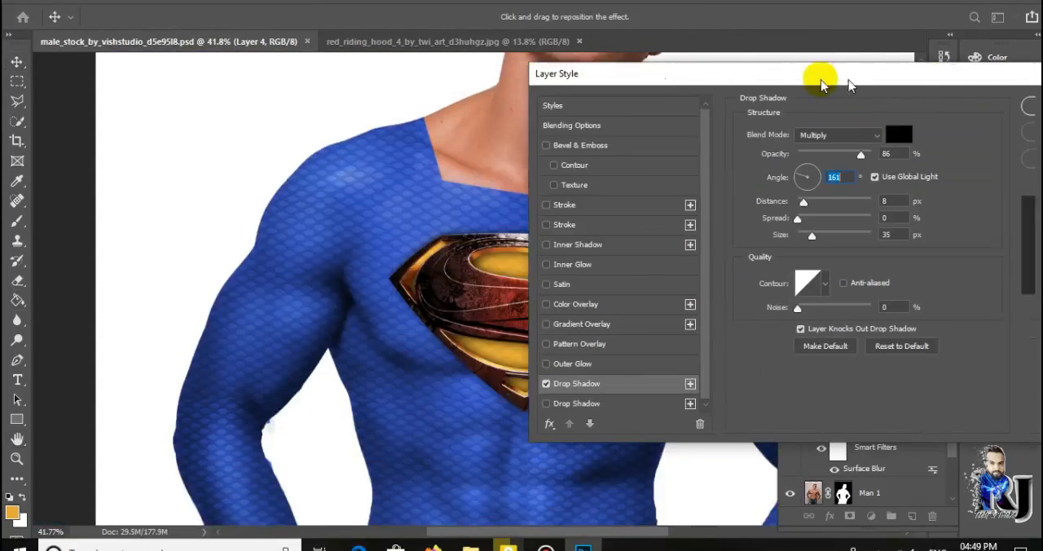
pyautogui.click(835, 136)
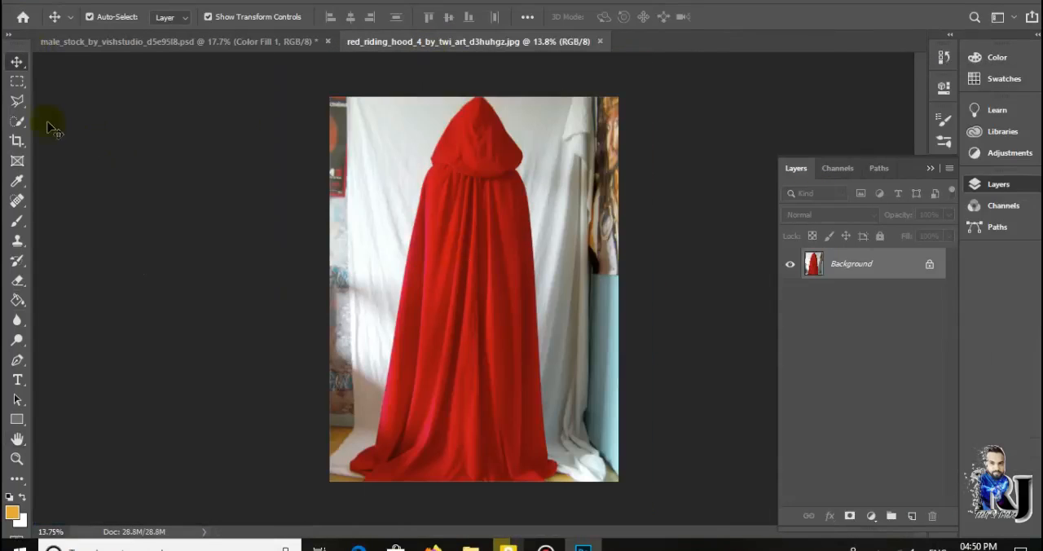
# Unlock the red riding hood photo's background, select the hooded red cape with the Quick Selection tool and mask out its surroundings
pyautogui.click(929, 264)
pyautogui.click(18, 121)
pyautogui.click(52, 123)
pyautogui.moveTo(479, 134); pyautogui.dragTo(457, 472)
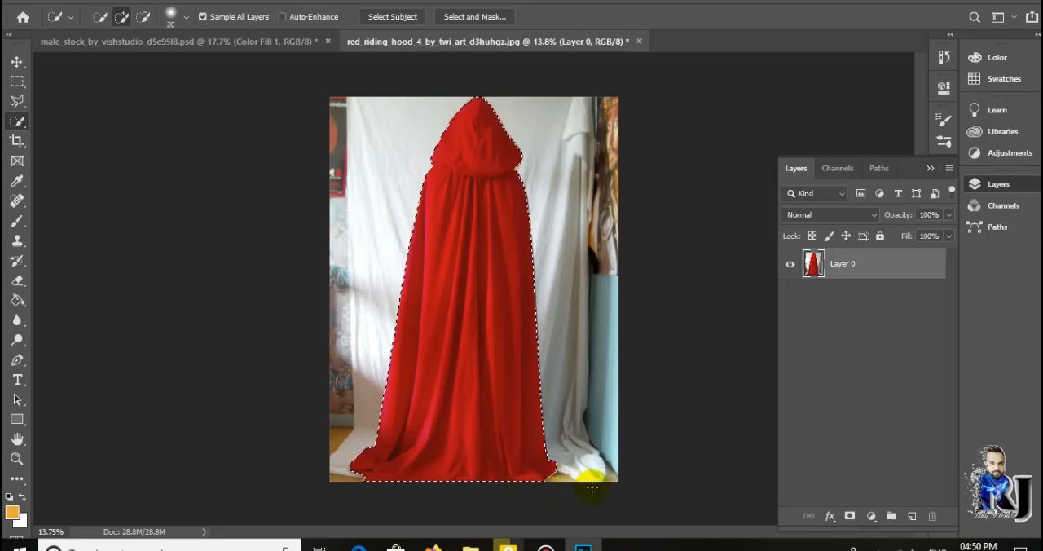
pyautogui.click(850, 516)
# Bring the masked cape into the Superman document behind the man, enlarge it slightly and align it with his body
pyautogui.click(17, 61)
pyautogui.moveTo(444, 244); pyautogui.dragTo(489, 285)
pyautogui.scroll(-4, 541, 285)
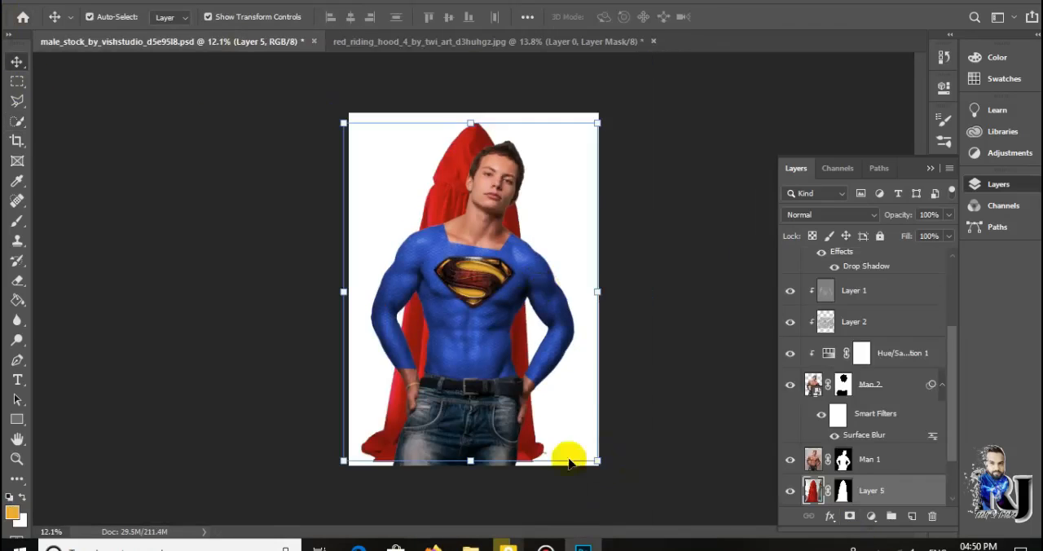
pyautogui.scroll(-1, 866, 453)
pyautogui.moveTo(598, 460)
pyautogui.mouseDown()
pyautogui.moveTo(610, 478)
pyautogui.moveTo(601, 466)
pyautogui.mouseUp()
pyautogui.moveTo(542, 211); pyautogui.dragTo(546, 214)
# Warp the cape so its lower edges flare outward and downward on both sides
pyautogui.rightClick(502, 255)
pyautogui.click(532, 338)
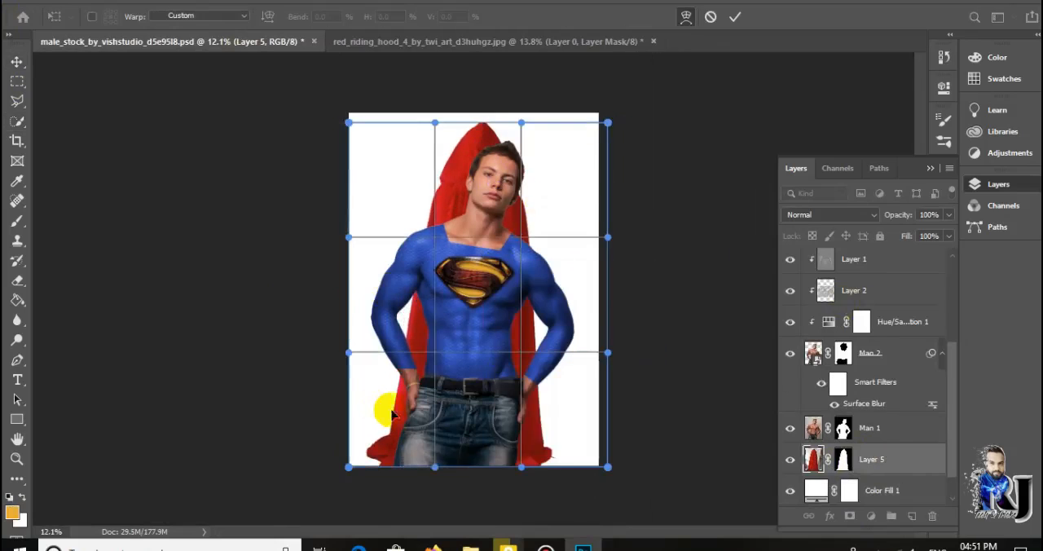
pyautogui.moveTo(391, 414); pyautogui.dragTo(378, 419)
pyautogui.moveTo(544, 444); pyautogui.dragTo(559, 446)
pyautogui.moveTo(386, 458); pyautogui.dragTo(389, 480)
pyautogui.press('Return')
# Transform the cape again to make it larger and wider behind the man
pyautogui.click(729, 429)
pyautogui.click(532, 326)
pyautogui.click(609, 302)
pyautogui.moveTo(539, 226); pyautogui.dragTo(549, 257)
pyautogui.moveTo(348, 336); pyautogui.dragTo(323, 337)
pyautogui.moveTo(617, 336); pyautogui.dragTo(662, 336)
pyautogui.moveTo(605, 233); pyautogui.dragTo(584, 249)
# Warp the cape's lower corner so its hem falls below the canvas, and apply the transformation
pyautogui.rightClick(400, 436)
pyautogui.click(430, 314)
pyautogui.moveTo(372, 450)
pyautogui.mouseDown()
pyautogui.moveTo(368, 464)
pyautogui.moveTo(375, 457)
pyautogui.mouseUp()
pyautogui.scroll(-3, 430, 471)
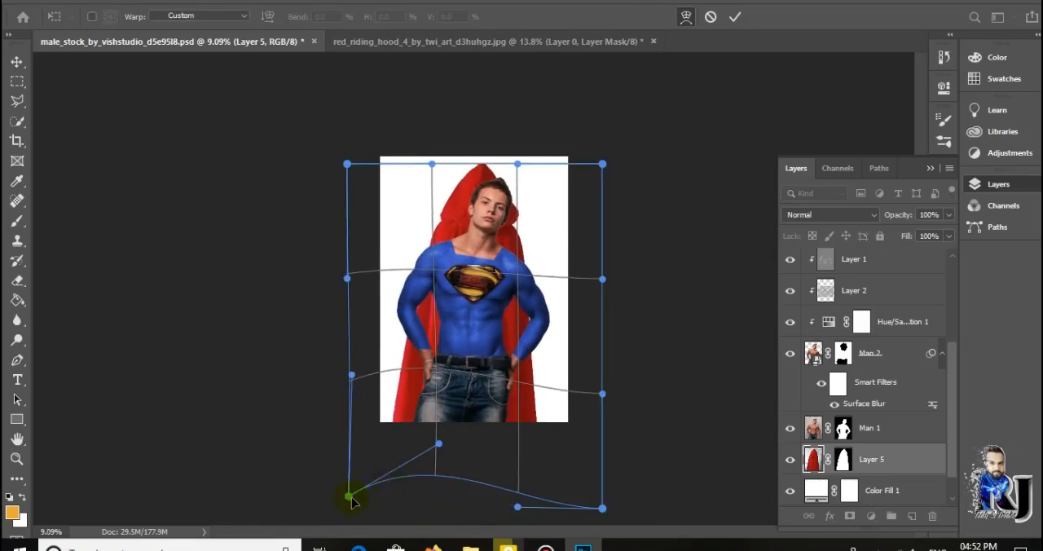
pyautogui.click(735, 16)
pyautogui.click(661, 188)
pyautogui.scroll(10, 487, 265)
pyautogui.scroll(-8, 487, 265)
# Fine-tune the cape's width with one more transformation and deselect the layer
pyautogui.click(820, 456)
pyautogui.moveTo(328, 341); pyautogui.dragTo(336, 343)
pyautogui.click(735, 16)
pyautogui.click(664, 175)
pyautogui.scroll(9, 503, 245)
pyautogui.scroll(-9, 547, 177)
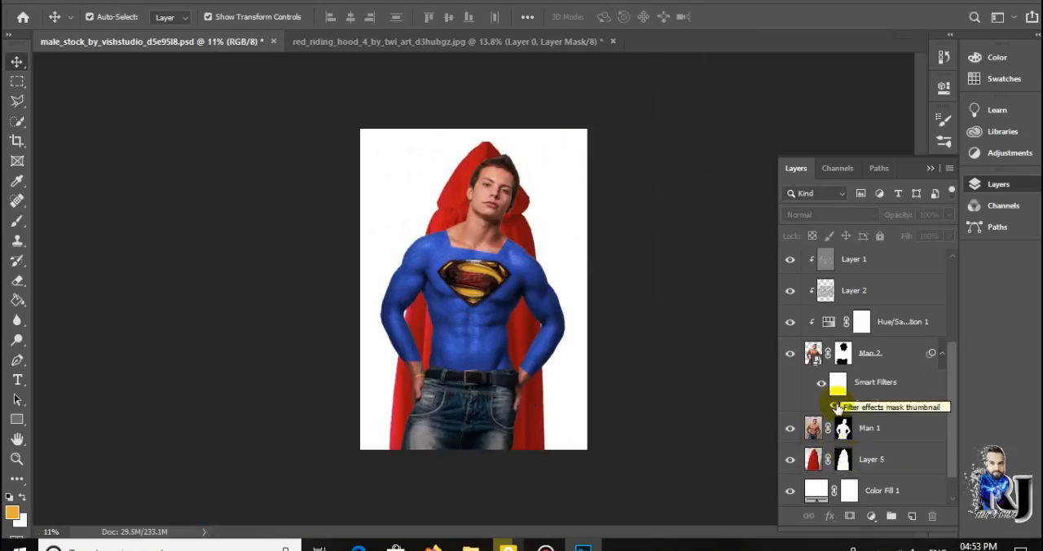
# Apply the cape's mask, add a fresh one and paint out the hood and upper cape in black with a soft 511 px brush
pyautogui.rightClick(842, 460)
pyautogui.click(883, 364)
pyautogui.click(49, 232)
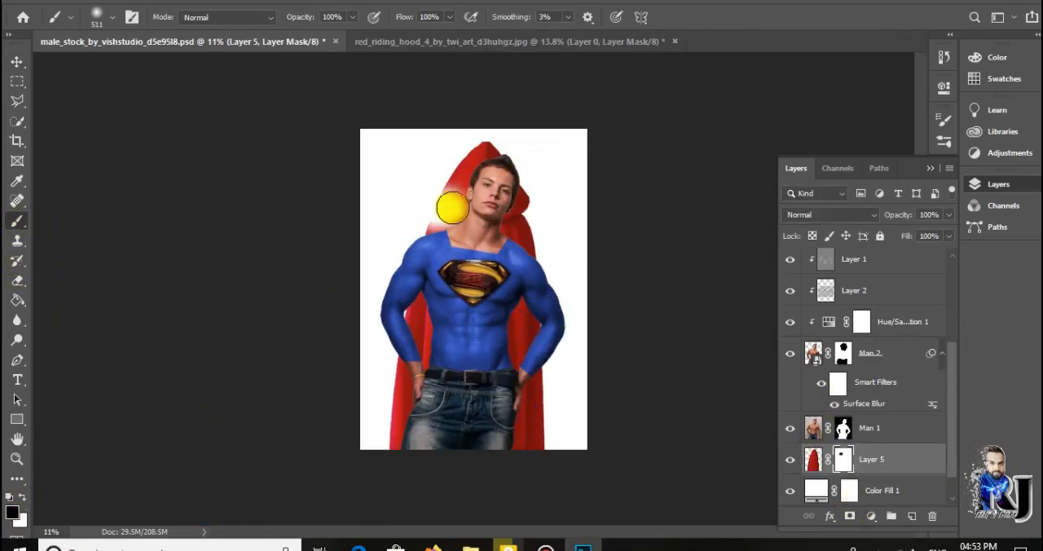
pyautogui.scroll(3, 481, 189)
pyautogui.scroll(-3, 489, 130)
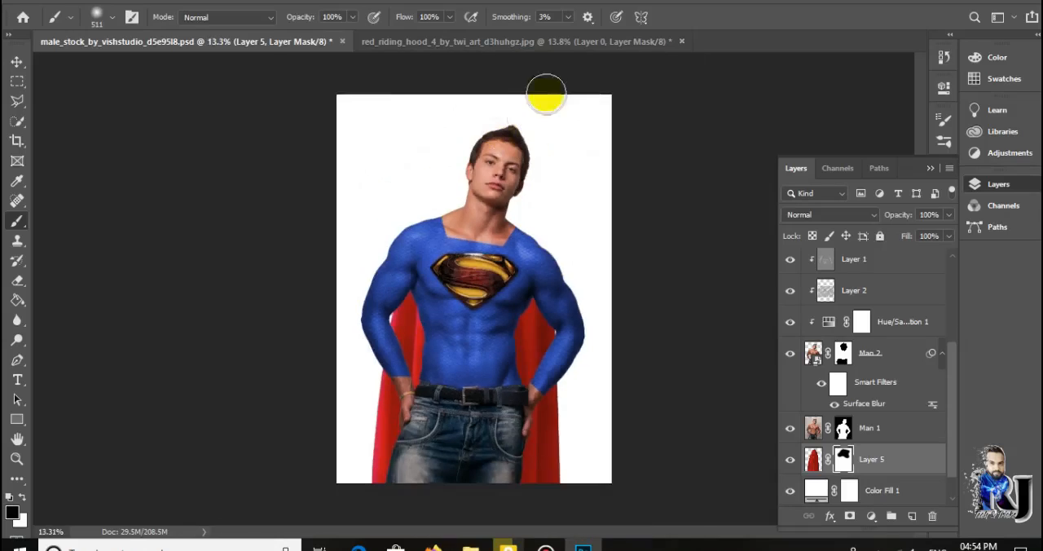
# Darken the red cape with a Curves adjustment layer clipped to it
pyautogui.scroll(2, 527, 186)
pyautogui.click(871, 515)
pyautogui.click(888, 286)
pyautogui.moveTo(915, 223); pyautogui.dragTo(907, 208)
pyautogui.scroll(1, 467, 373)
pyautogui.scroll(-6, 521, 365)
pyautogui.scroll(2, 474, 290)
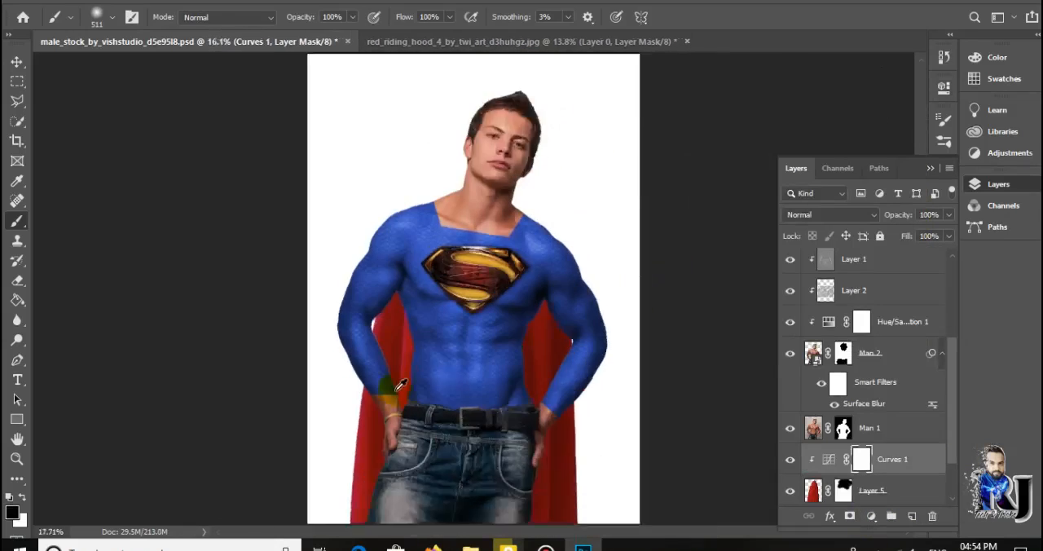
pyautogui.click(546, 548)
pyautogui.click(709, 65)
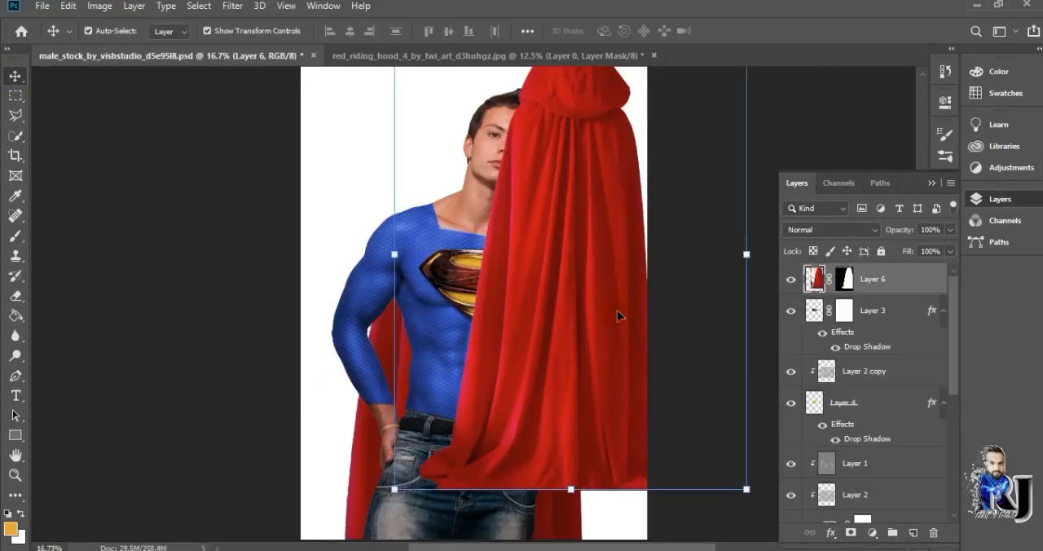
# Center the second cape over the man and copy a four-sided patch of its upper folds to a new layer
pyautogui.moveTo(610, 255); pyautogui.dragTo(520, 294)
pyautogui.click(16, 116)
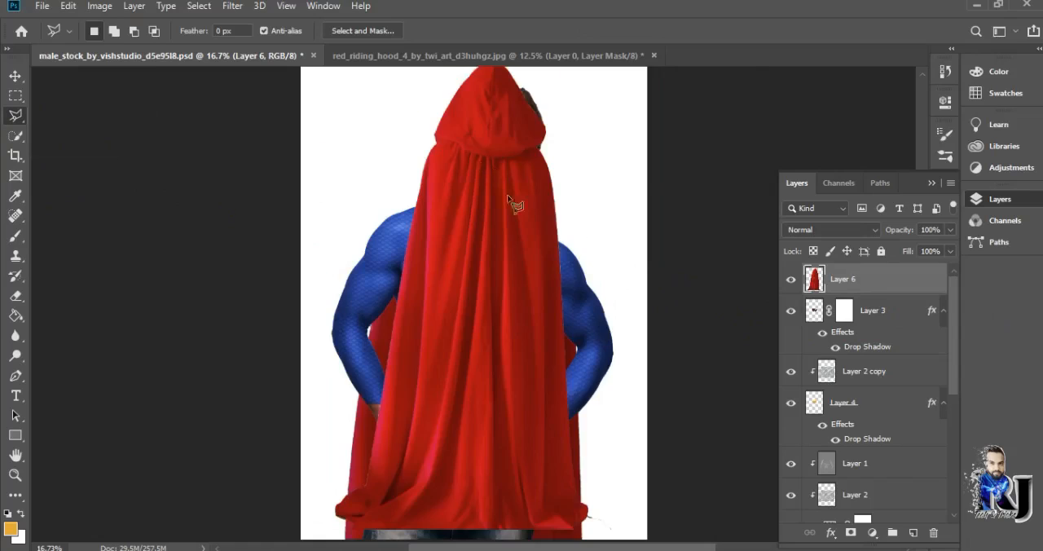
pyautogui.click(512, 169)
pyautogui.scroll(5, 512, 170)
pyautogui.rightClick(531, 204)
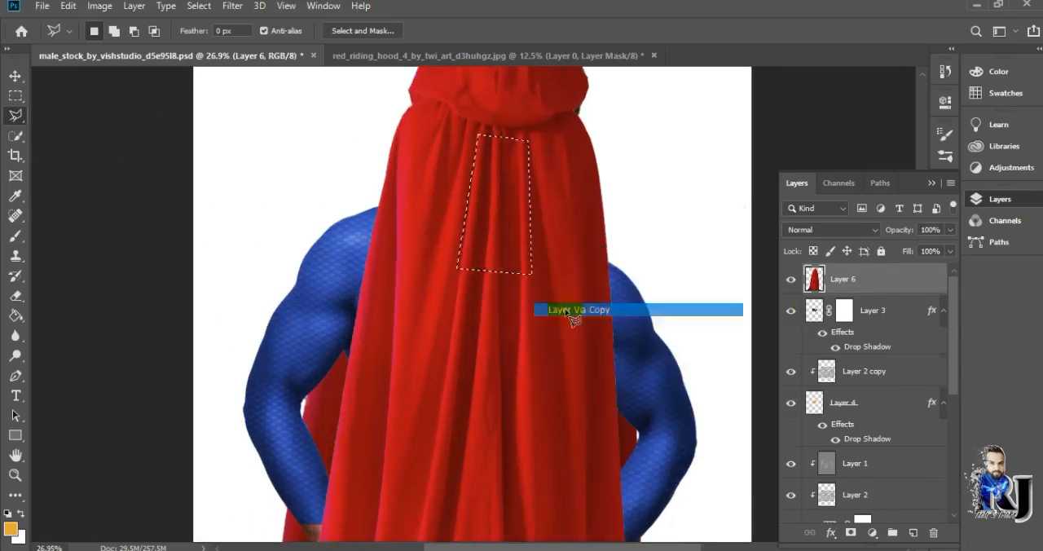
pyautogui.click(567, 310)
# Hide the full second cape layer and move the copied red patch onto the man's shoulder, rotated about 163°
pyautogui.click(791, 310)
pyautogui.click(16, 76)
pyautogui.moveTo(538, 120); pyautogui.dragTo(458, 269)
pyautogui.moveTo(491, 210); pyautogui.dragTo(429, 204)
pyautogui.scroll(-1, 541, 282)
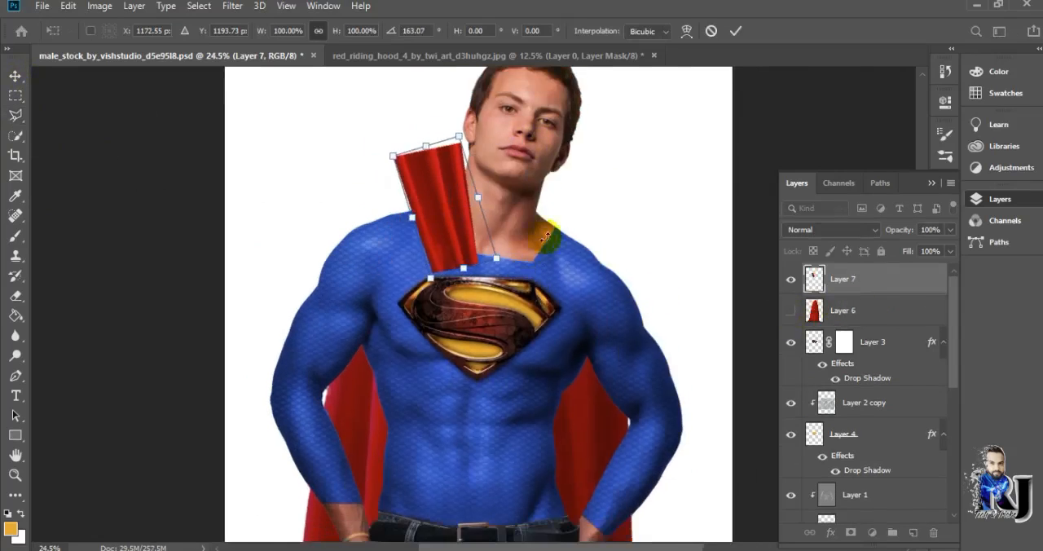
# Warp the red patch into a drape between the neck and shoulder and darken its folds with the Burn tool
pyautogui.scroll(4, 458, 273)
pyautogui.rightClick(481, 196)
pyautogui.click(520, 293)
pyautogui.moveTo(437, 174)
pyautogui.mouseDown()
pyautogui.moveTo(429, 205)
pyautogui.moveTo(438, 174)
pyautogui.mouseUp()
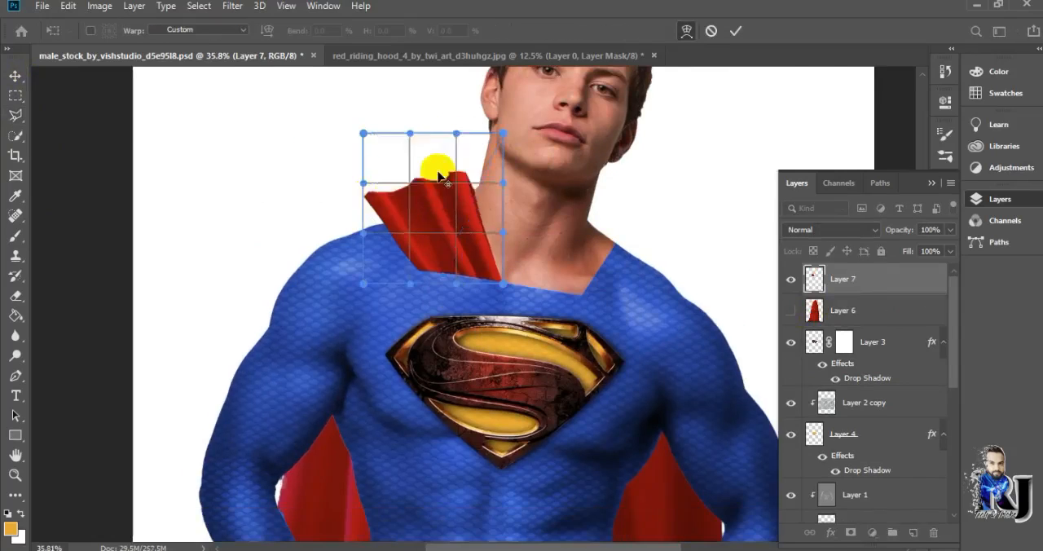
pyautogui.scroll(7, 438, 173)
pyautogui.moveTo(290, 290); pyautogui.dragTo(337, 326)
pyautogui.moveTo(291, 96); pyautogui.dragTo(283, 284)
pyautogui.moveTo(408, 141); pyautogui.dragTo(371, 209)
pyautogui.moveTo(563, 96); pyautogui.dragTo(680, 204)
pyautogui.press('Return')
pyautogui.scroll(-11, 611, 174)
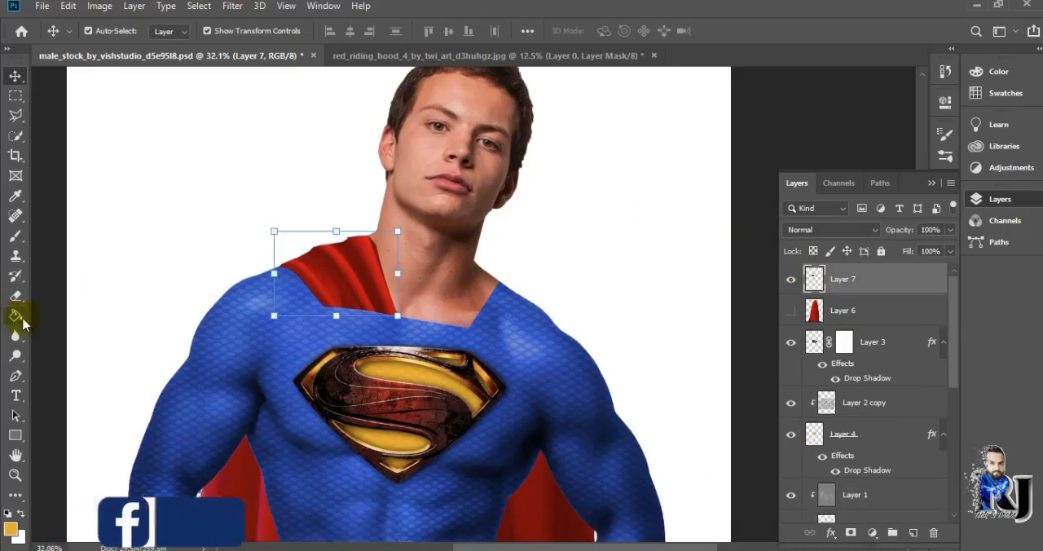
pyautogui.click(15, 355)
pyautogui.click(93, 354)
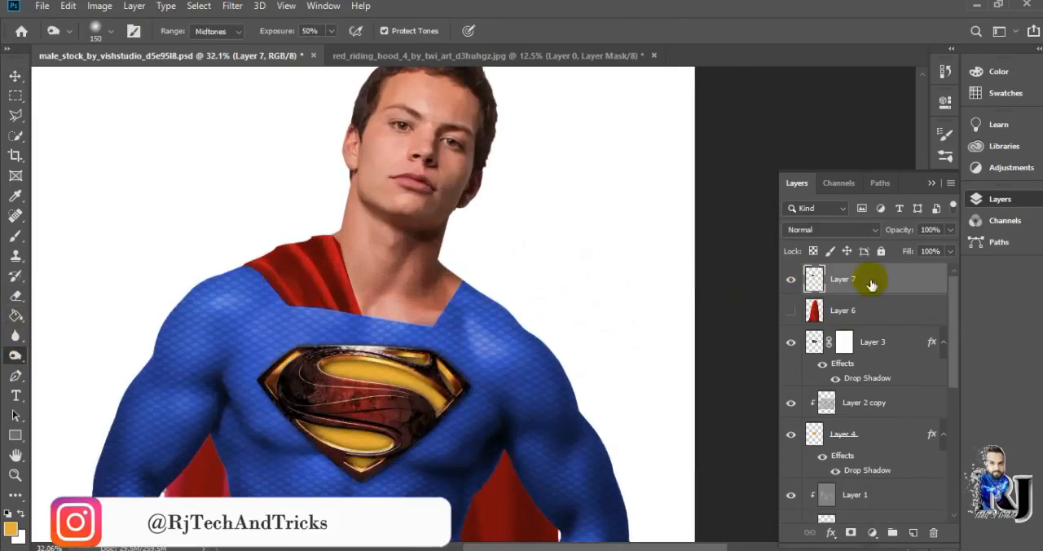
# Duplicate the shoulder drape, flip the copy and place it over the opposite shoulder, rotated about 17°
pyautogui.hotkey('ctrl', 'j')
pyautogui.hotkey('ctrl', 't')
pyautogui.rightClick(465, 324)
pyautogui.click(503, 526)
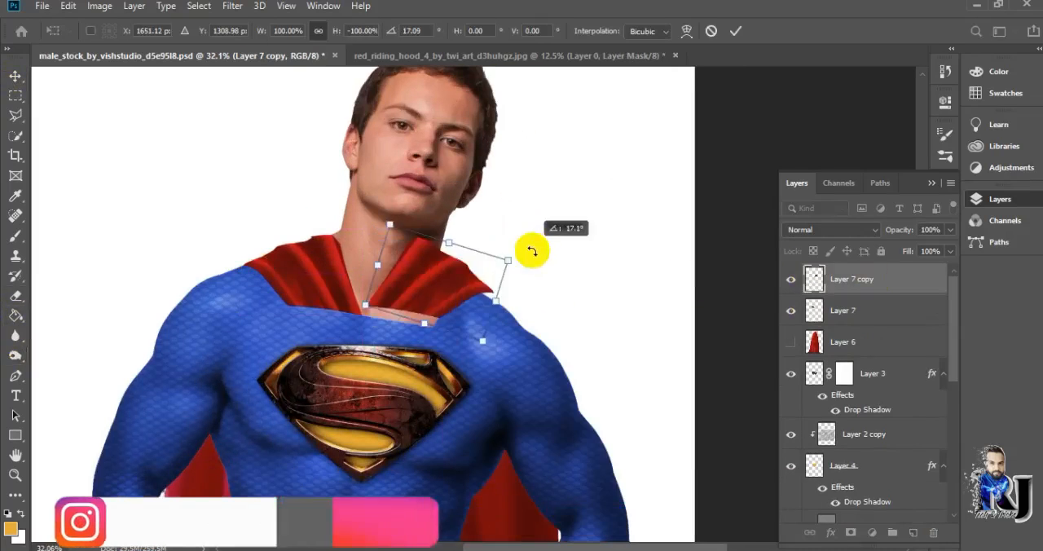
# Warp the flipped drape so it follows the neckline and the slope of the opposite shoulder
pyautogui.rightClick(449, 293)
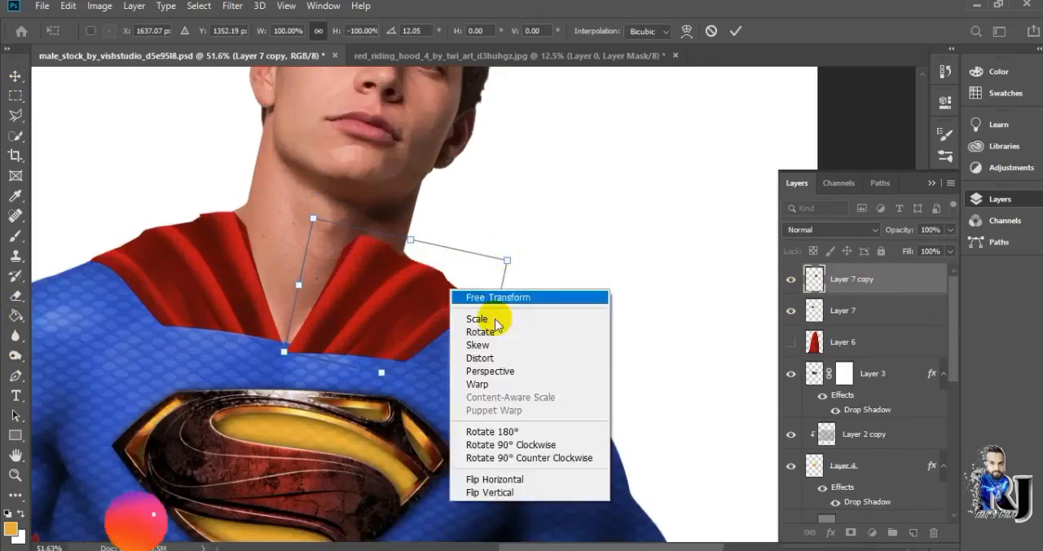
pyautogui.click(477, 386)
pyautogui.moveTo(503, 275); pyautogui.dragTo(554, 299)
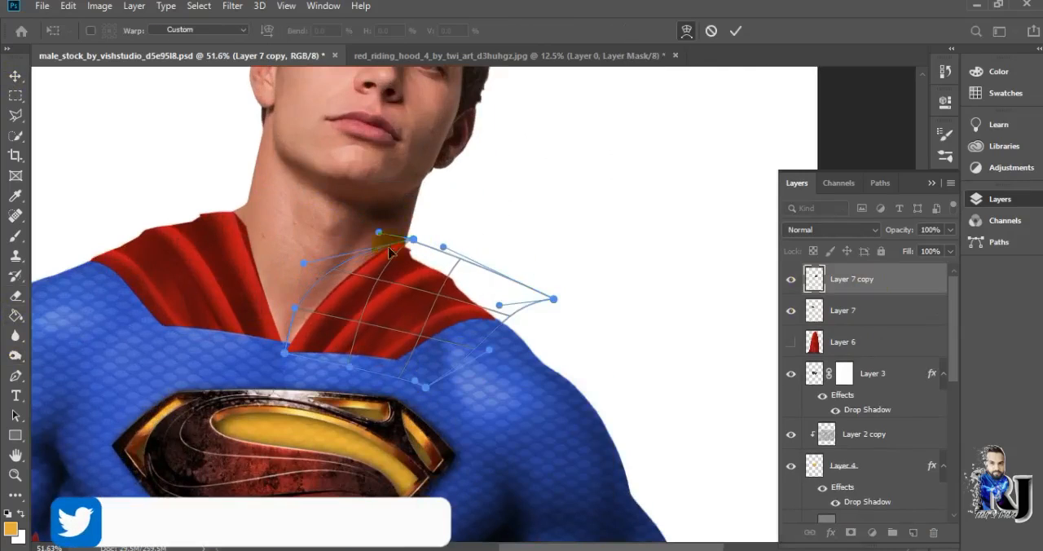
pyautogui.moveTo(381, 246); pyautogui.dragTo(413, 238)
pyautogui.moveTo(553, 300); pyautogui.dragTo(578, 308)
pyautogui.moveTo(443, 247); pyautogui.dragTo(544, 335)
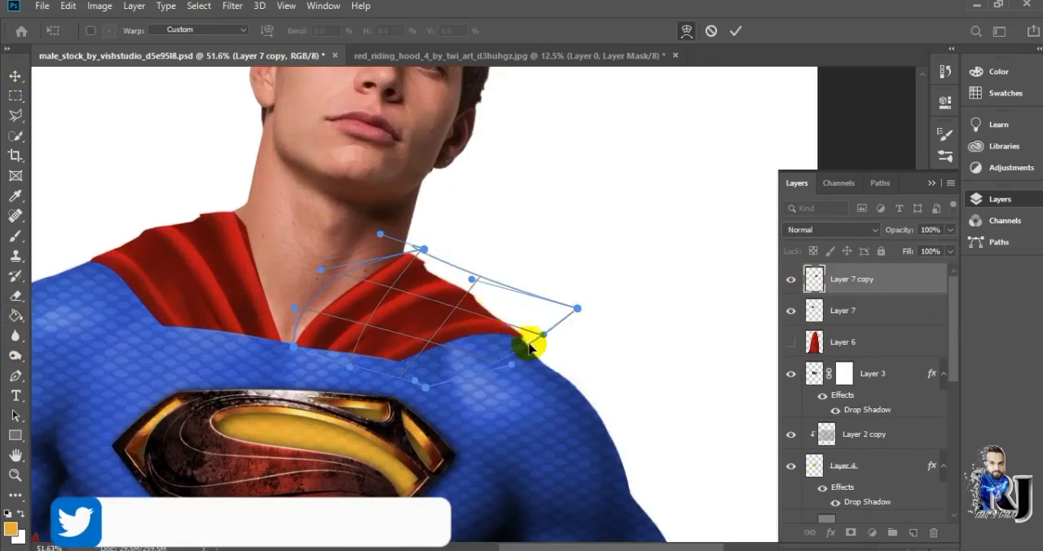
pyautogui.scroll(4, 516, 294)
pyautogui.moveTo(359, 226); pyautogui.dragTo(356, 290)
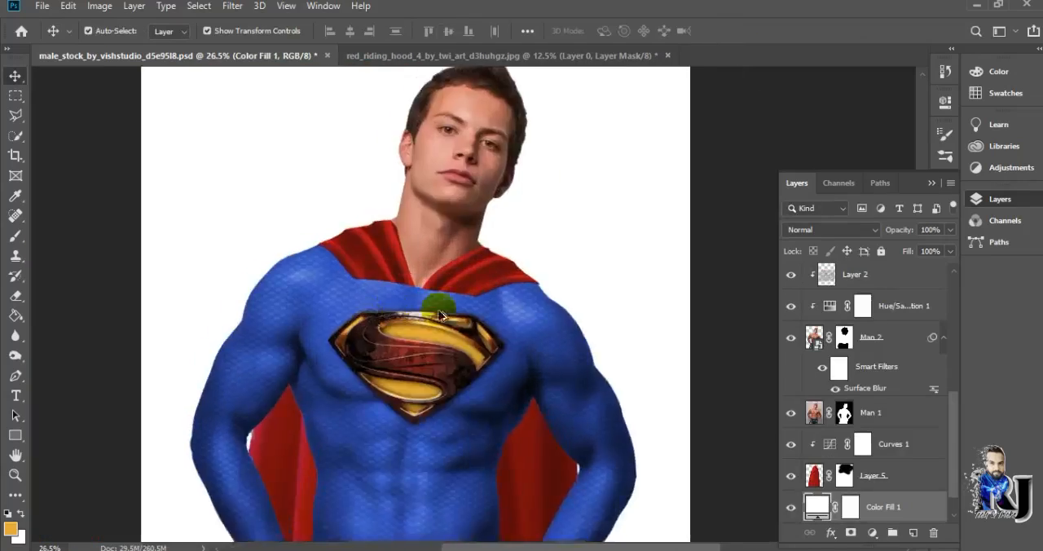
# Add a new empty layer and move it to the top of the layer stack
pyautogui.hotkey('ctrl', '0')
pyautogui.click(912, 532)
pyautogui.click(6, 355)
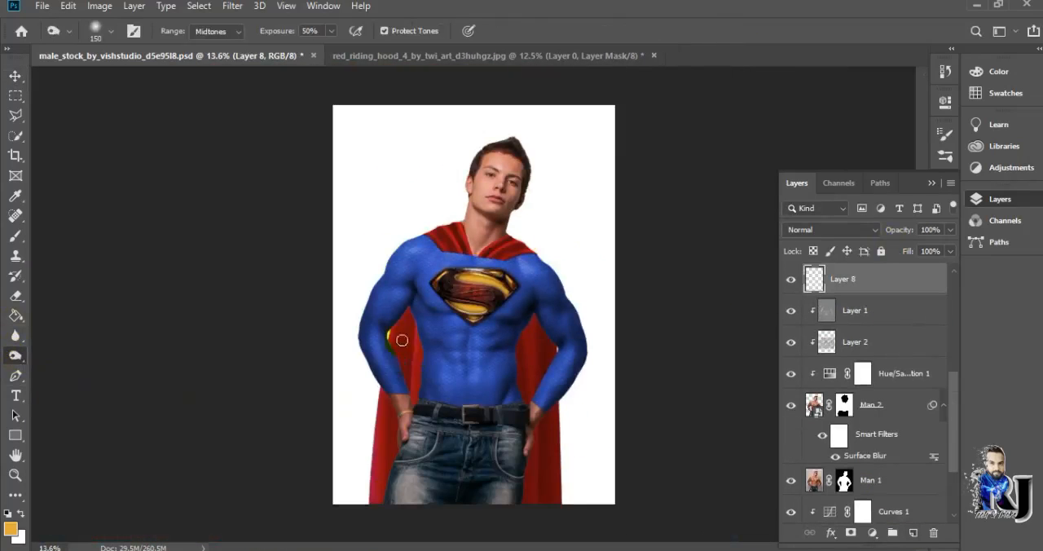
pyautogui.scroll(-3, 826, 449)
pyautogui.scroll(3, 469, 339)
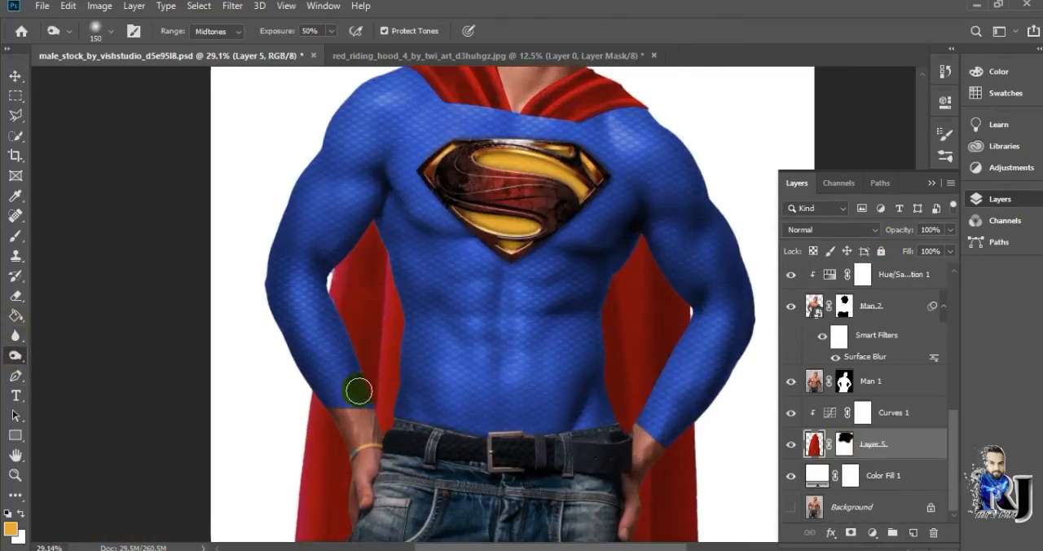
pyautogui.scroll(-4, 367, 245)
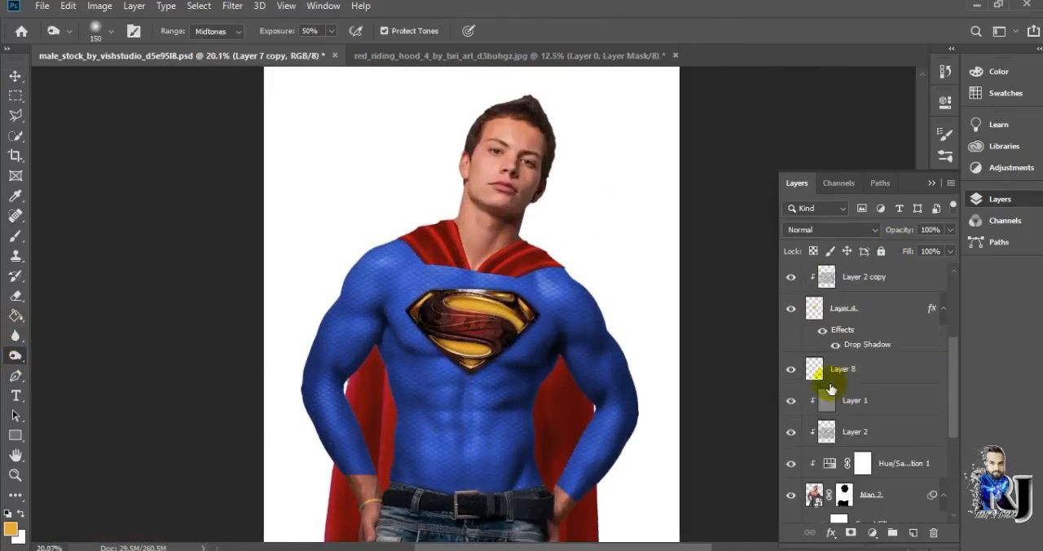
pyautogui.moveTo(826, 380); pyautogui.dragTo(880, 269)
# Soften the upper edge of the first shoulder drape on Layer 7 with a 125 px Blur tool at 100% strength
pyautogui.click(855, 342)
pyautogui.rightClick(21, 296)
pyautogui.rightClick(18, 336)
pyautogui.click(65, 335)
pyautogui.scroll(8, 489, 228)
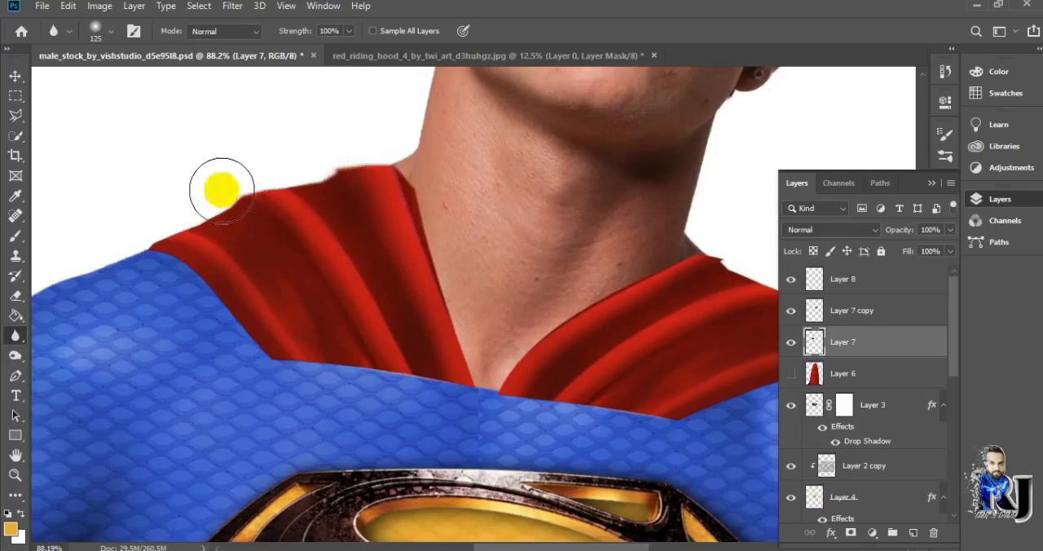
pyautogui.scroll(-1, 668, 332)
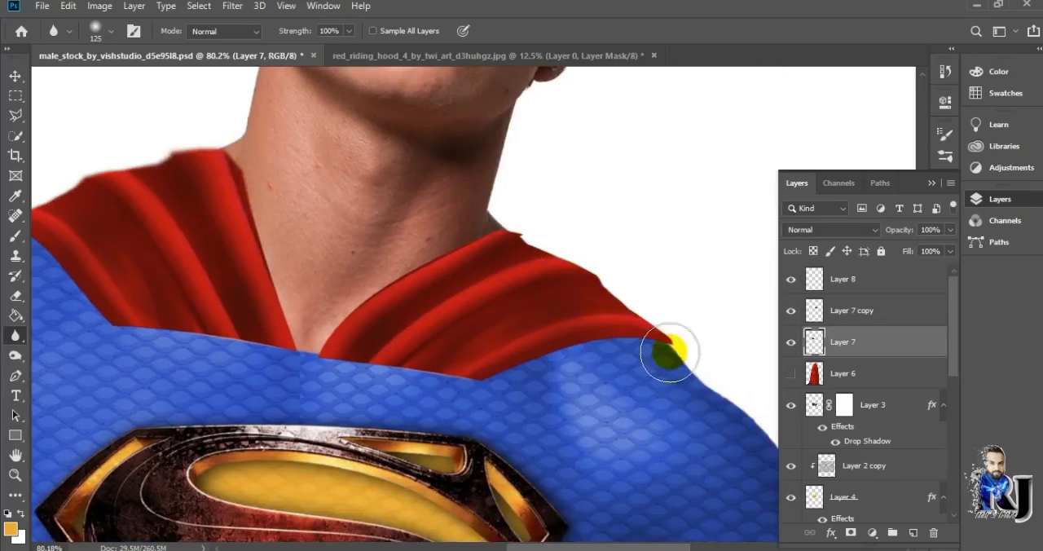
pyautogui.moveTo(672, 352); pyautogui.dragTo(536, 231)
pyautogui.scroll(8, 540, 238)
# Blur the outer and lower edges of the opposite shoulder drape on the Layer 7 copy
pyautogui.click(853, 311)
pyautogui.moveTo(537, 269); pyautogui.dragTo(614, 319)
pyautogui.scroll(-1, 614, 318)
pyautogui.moveTo(720, 391); pyautogui.dragTo(652, 476)
pyautogui.hscroll(7, 554, 419)
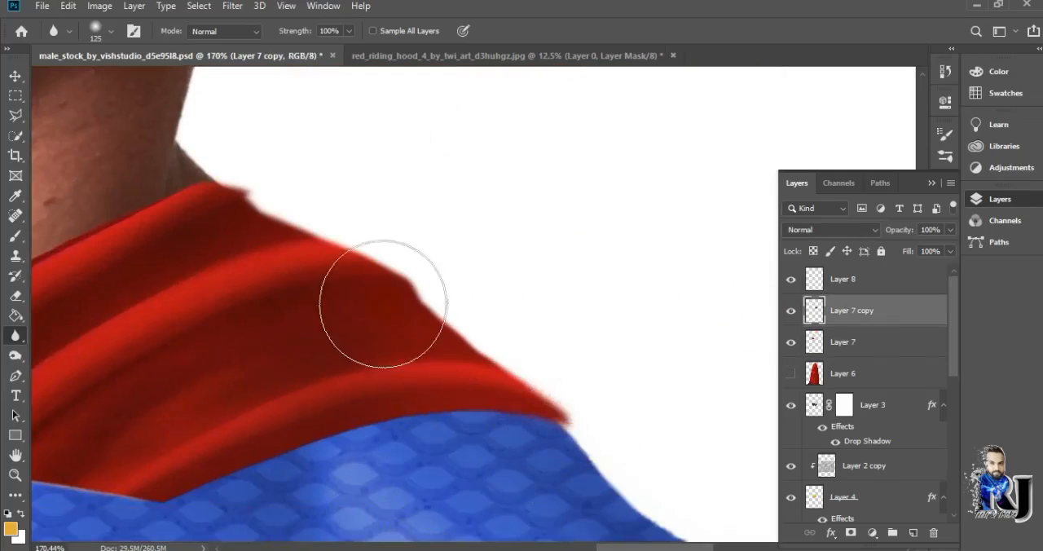
pyautogui.scroll(-8, 319, 226)
pyautogui.hscroll(-6, 204, 279)
pyautogui.scroll(2, 266, 277)
pyautogui.click(754, 548)
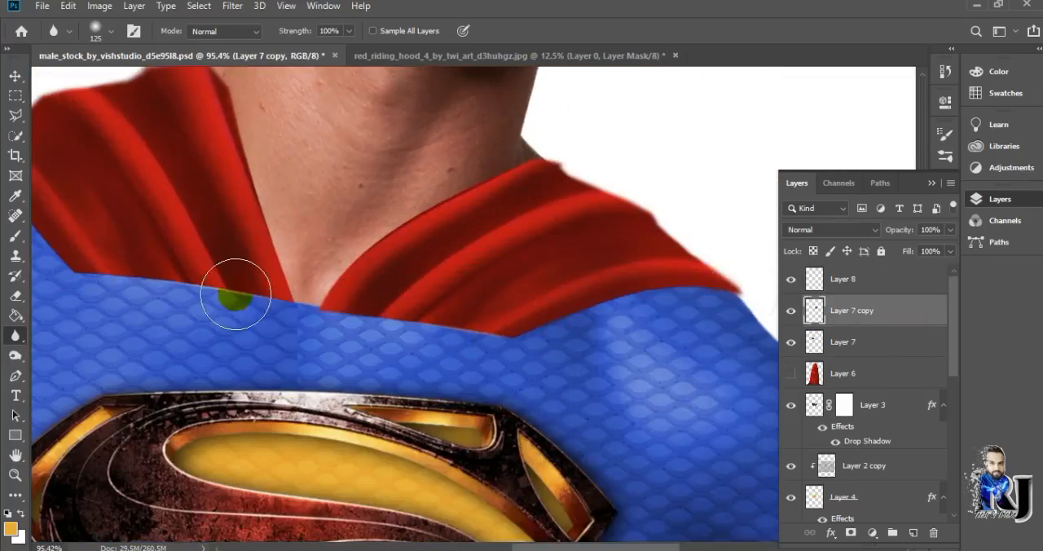
# Blur the lower edge of the first drape on Layer 7 where it meets the blue suit
pyautogui.click(843, 342)
pyautogui.hscroll(-4, 600, 291)
pyautogui.moveTo(598, 298); pyautogui.dragTo(359, 261)
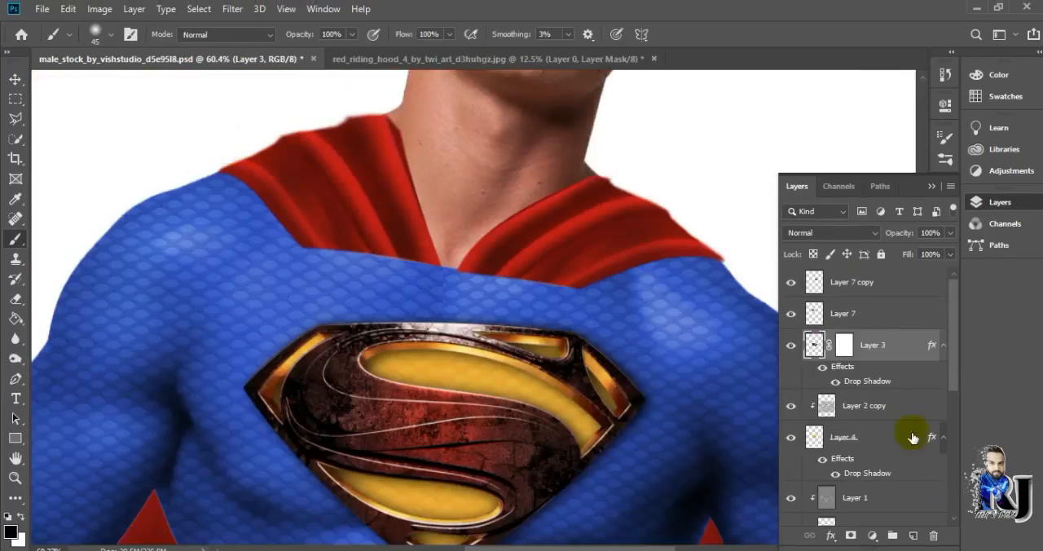
# Add a fresh unclipped layer for the shadow and place it directly beneath the Layer 7 copy
pyautogui.click(852, 282)
pyautogui.click(913, 535)
pyautogui.rightClick(445, 236)
pyautogui.click(689, 162)
pyautogui.moveTo(859, 350); pyautogui.dragTo(857, 300)
pyautogui.rightClick(882, 344)
pyautogui.click(890, 294)
# Paint a black shadow along the lower edge of the Layer 7 copy drape with a soft 45 px brush
pyautogui.moveTo(432, 265); pyautogui.dragTo(348, 261)
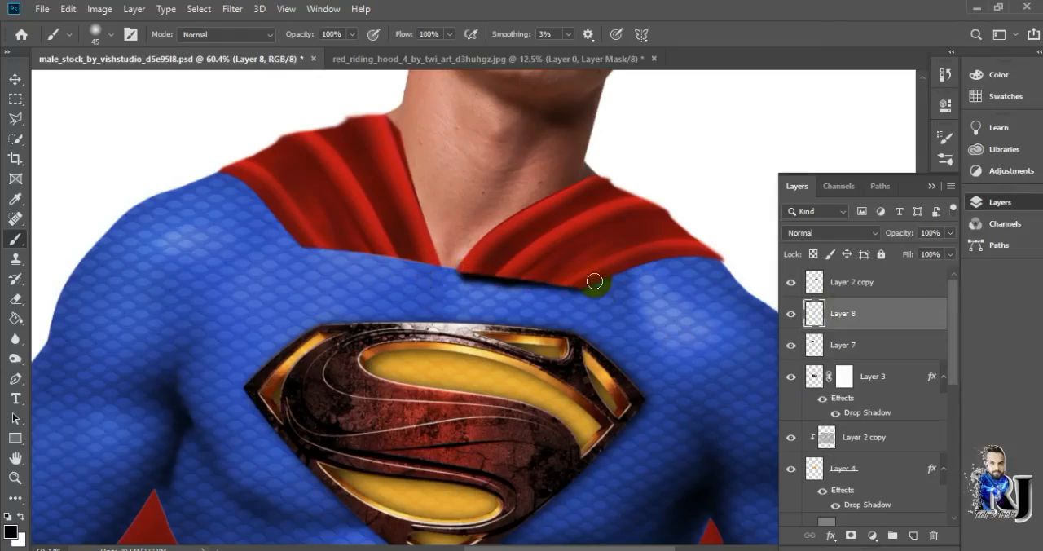
pyautogui.hotkey('ctrl', 'z')
pyautogui.scroll(3, 470, 274)
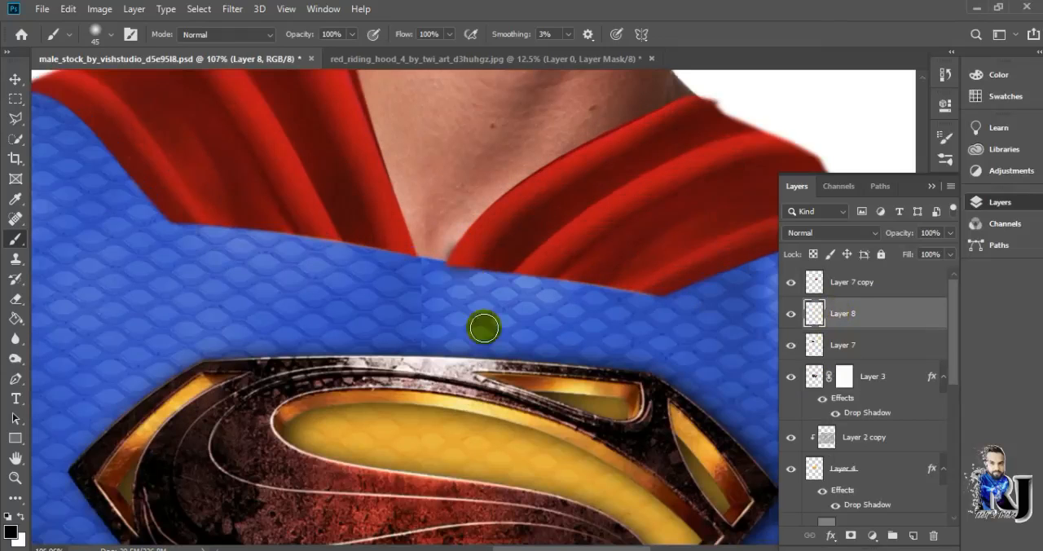
pyautogui.scroll(-2, 629, 307)
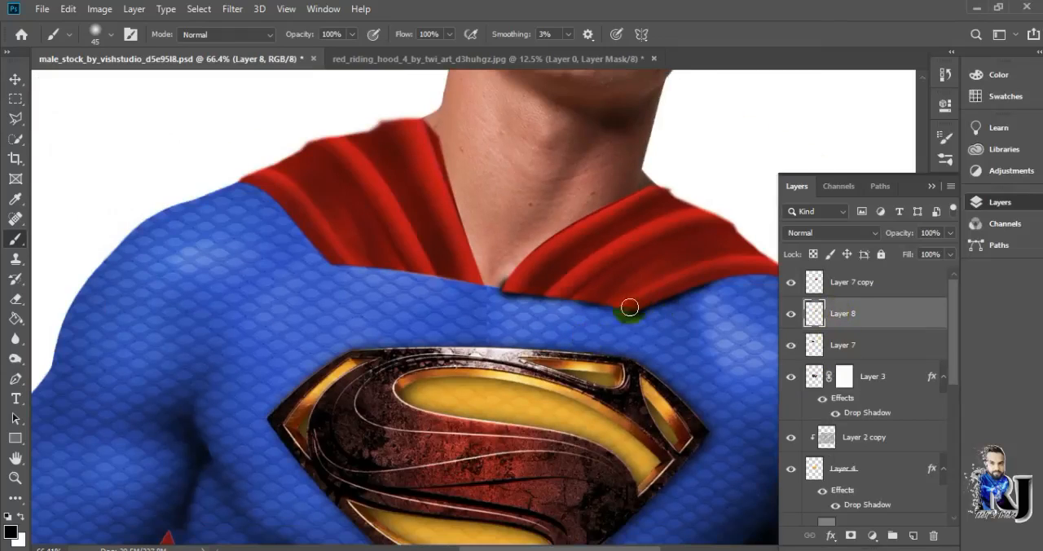
pyautogui.moveTo(706, 283); pyautogui.dragTo(500, 312)
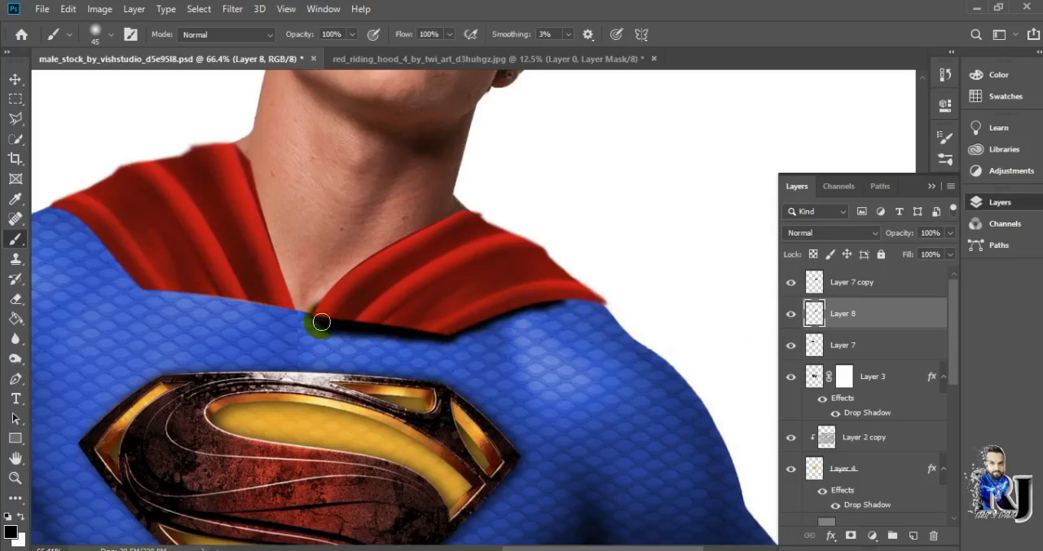
pyautogui.scroll(1, 467, 334)
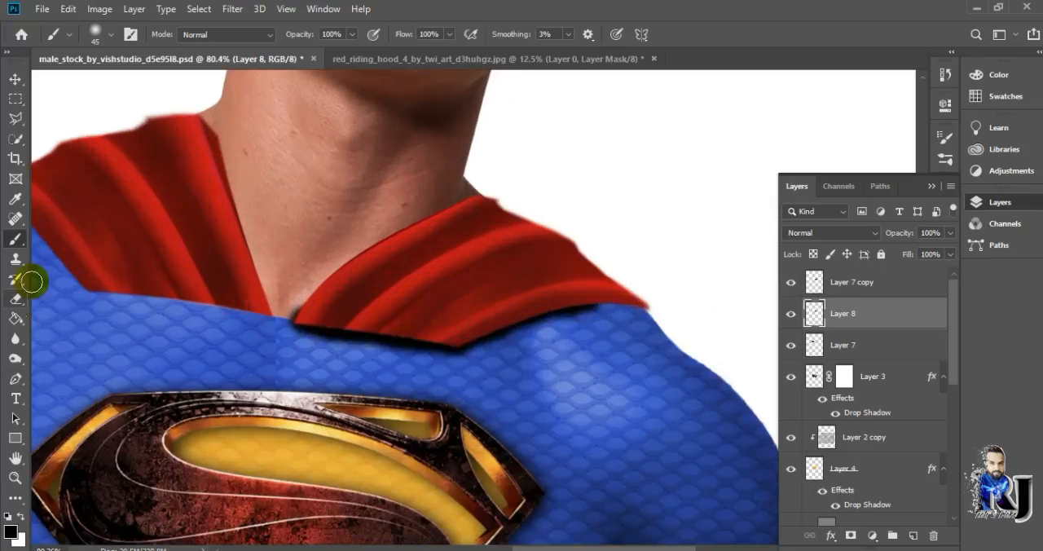
# Soften the drape shadow with a 22% opacity eraser and set its layer opacity to 72%
pyautogui.press('e')
pyautogui.hotkey('ctrl', '0')
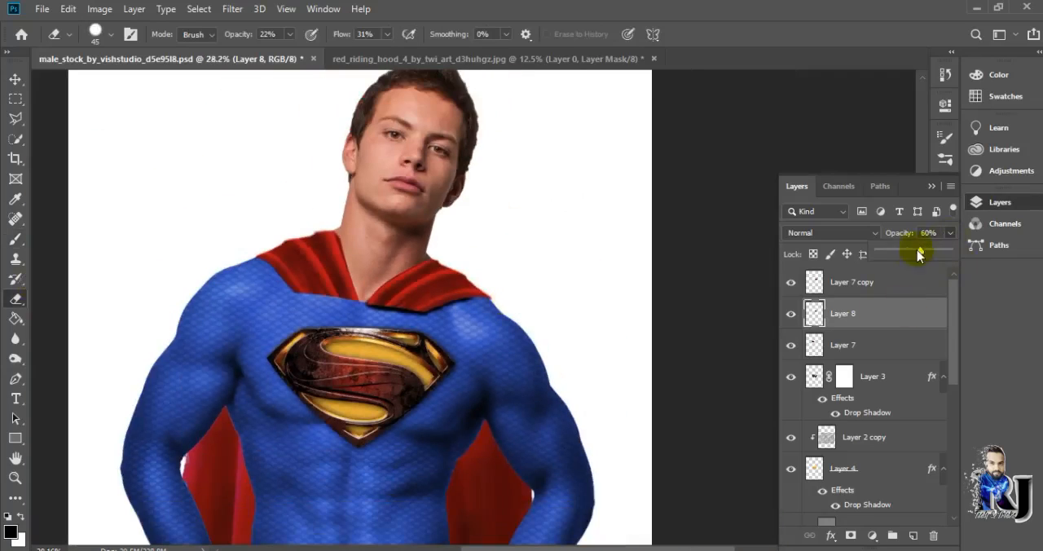
pyautogui.scroll(4, 648, 302)
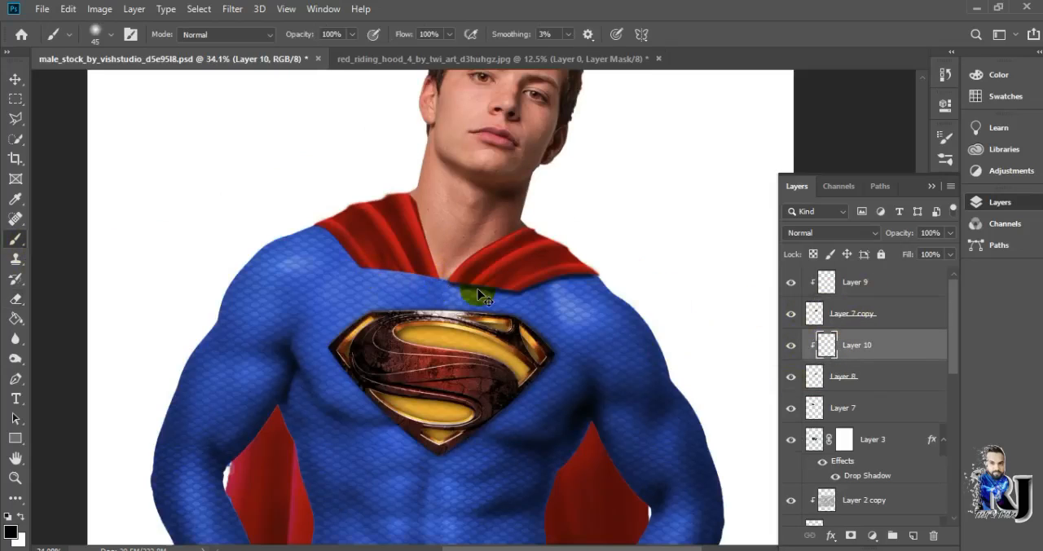
# Add an unclipped layer directly beneath Layer 7 and paint a black shadow along that drape's lower edge
pyautogui.hotkey('ctrl', 'e')
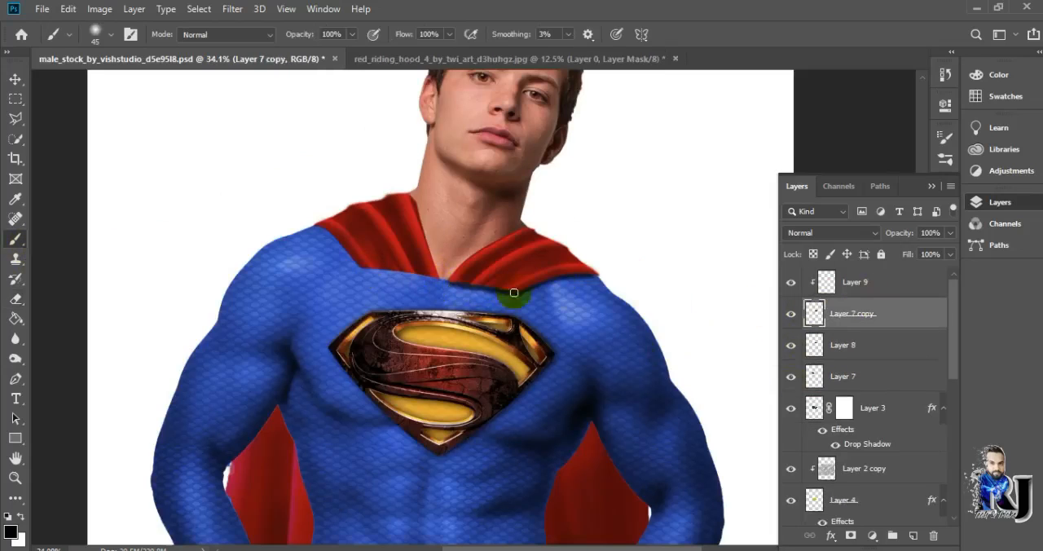
pyautogui.hotkey('alt', '[')
pyautogui.scroll(2, 395, 288)
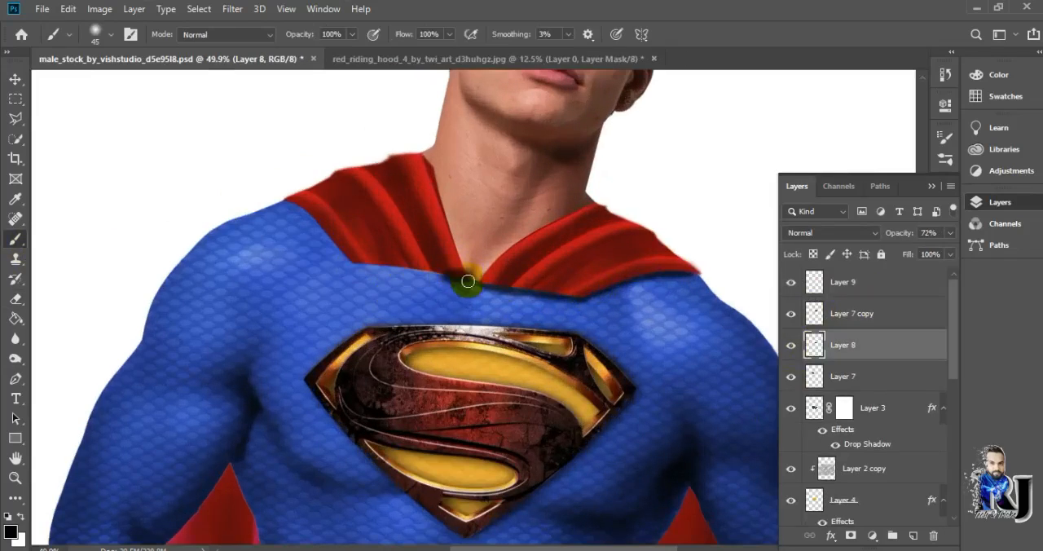
pyautogui.moveTo(814, 282); pyautogui.dragTo(823, 342)
pyautogui.hotkey('ctrl', 'e')
pyautogui.hotkey('ctrl', 'z')
pyautogui.rightClick(867, 345)
pyautogui.click(782, 296)
pyautogui.moveTo(827, 349); pyautogui.dragTo(819, 380)
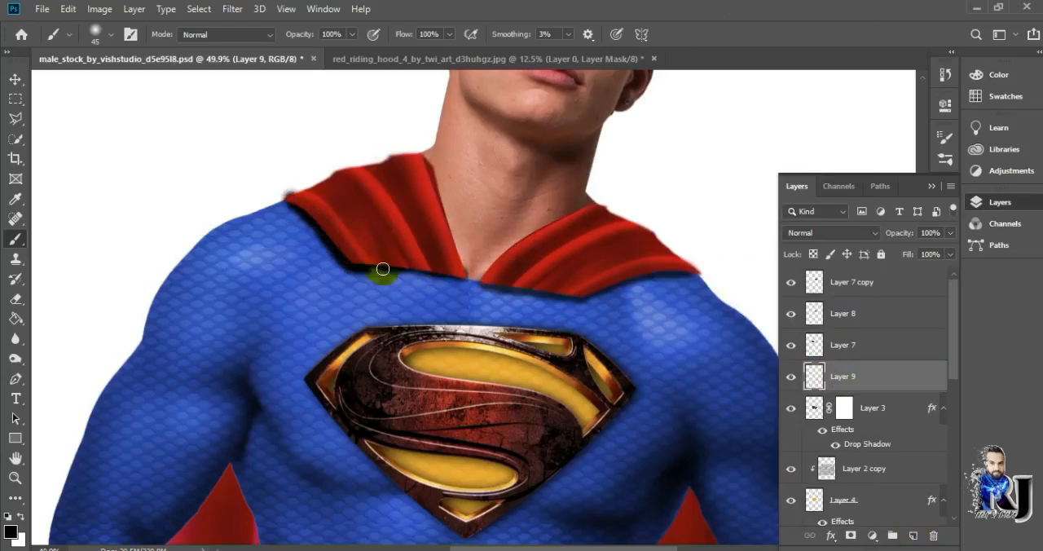
# Soften the shadow under the Layer 7 drape with the 22% opacity eraser and set its layer opacity to 73%
pyautogui.press('e')
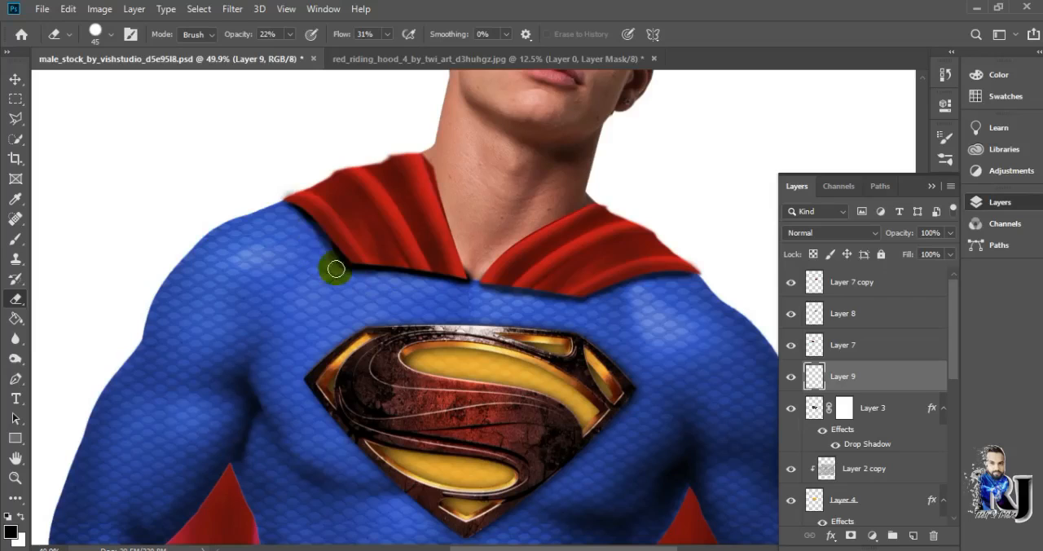
pyautogui.scroll(3, 339, 269)
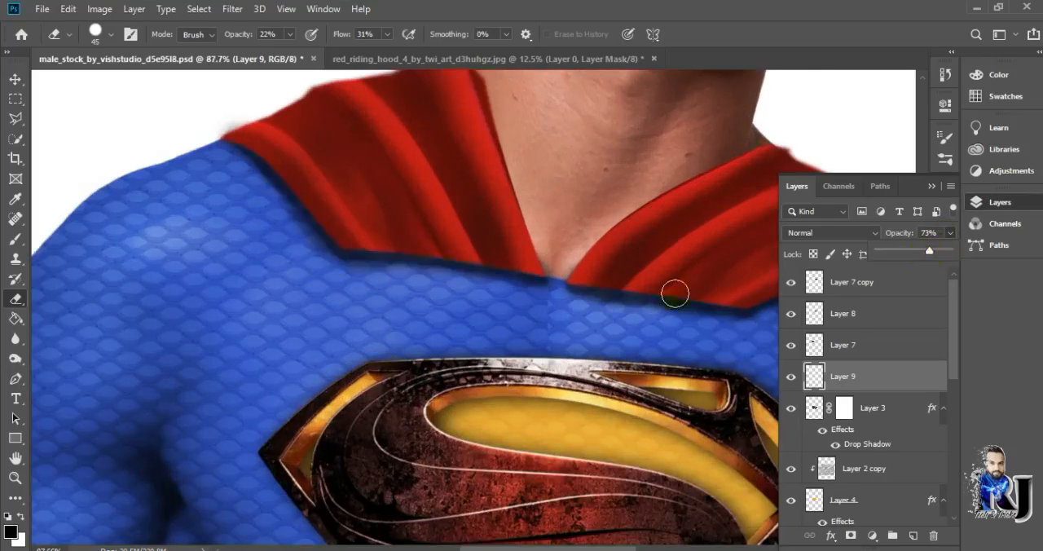
pyautogui.scroll(-5, 675, 293)
pyautogui.scroll(-3, 458, 365)
pyautogui.scroll(-5, 794, 423)
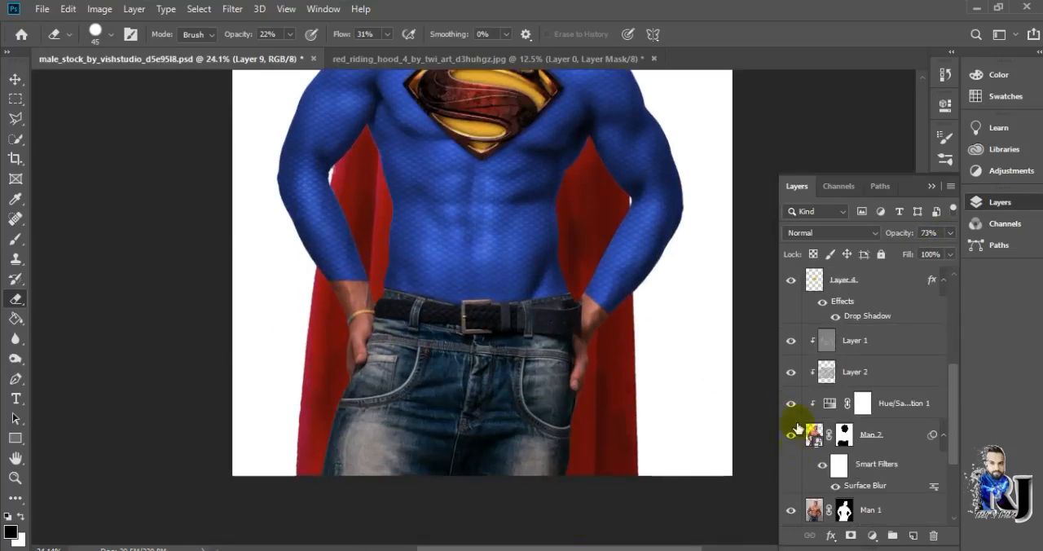
pyautogui.scroll(3, 722, 458)
pyautogui.scroll(-3, 798, 481)
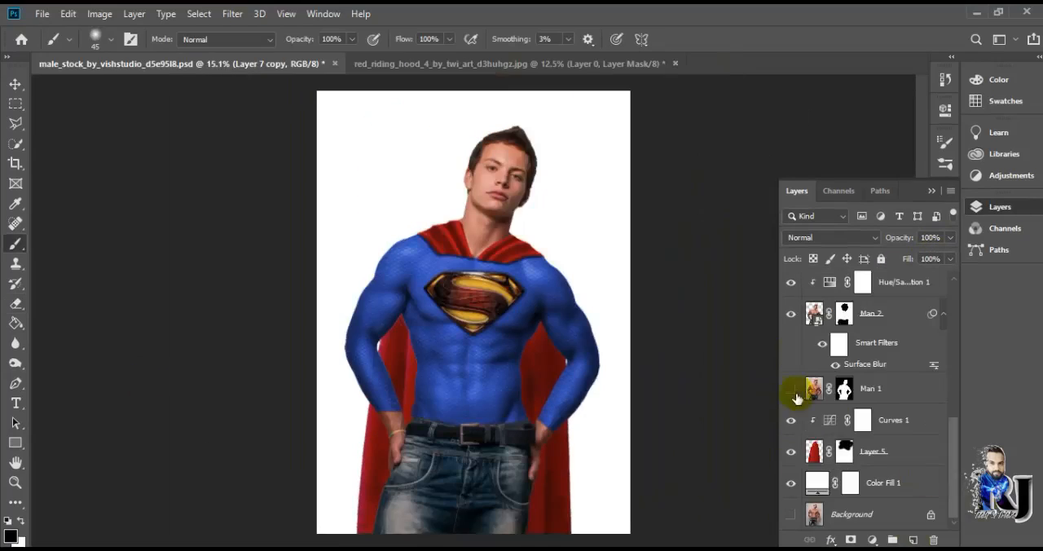
pyautogui.scroll(5, 864, 367)
pyautogui.click(878, 292)
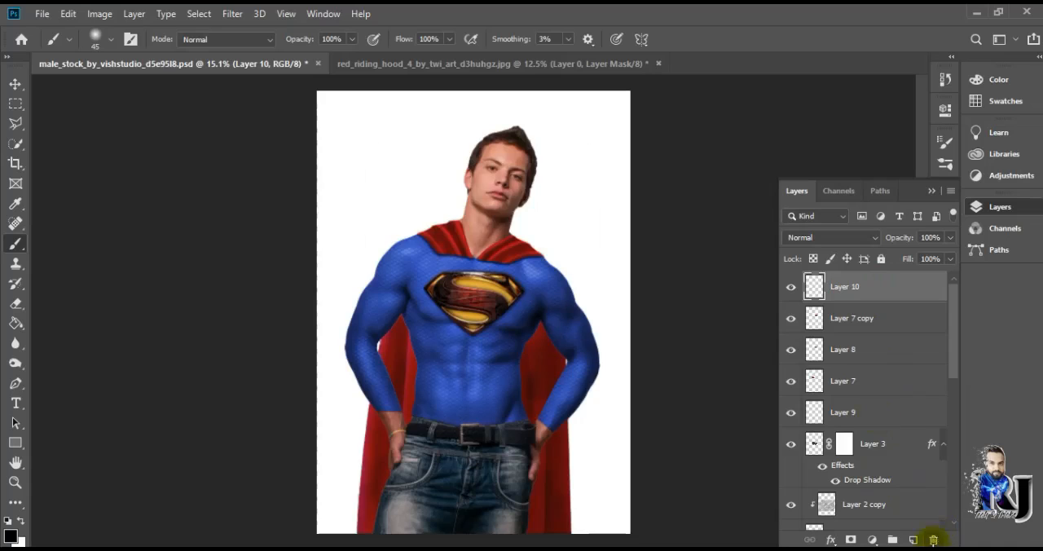
pyautogui.click(933, 538)
pyautogui.press('Return')
# Add a new layer above Man 1 and clip it to that layer
pyautogui.scroll(-5, 815, 457)
pyautogui.click(810, 456)
pyautogui.hotkey('ctrl', 'alt', 'shift', 'n')
pyautogui.rightClick(859, 453)
pyautogui.click(733, 308)
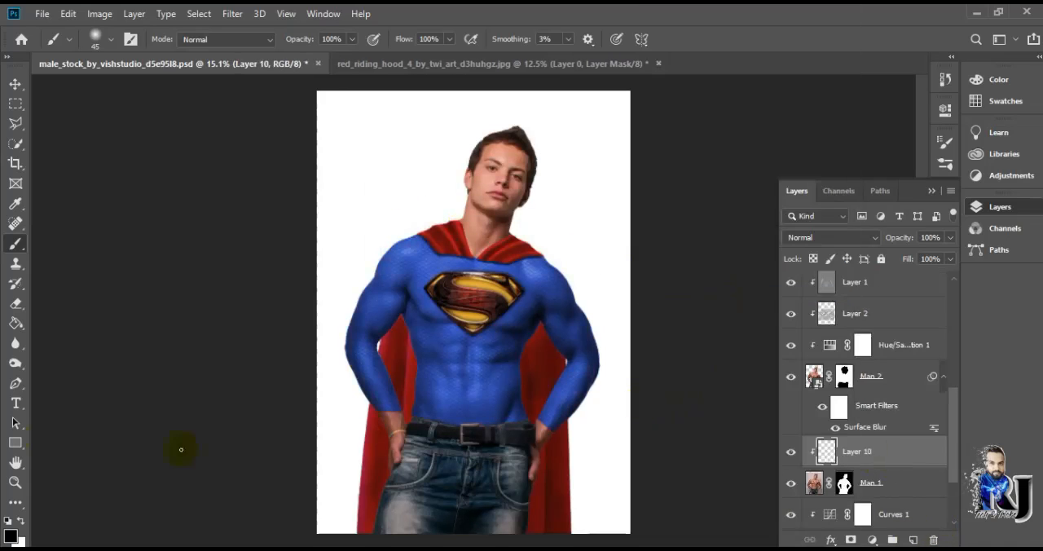
# Paint black shadows on both wrists beneath the sleeve cuffs and set the layer opacity to 77%
pyautogui.scroll(10, 395, 463)
pyautogui.scroll(-1, 600, 314)
pyautogui.hscroll(5, 601, 314)
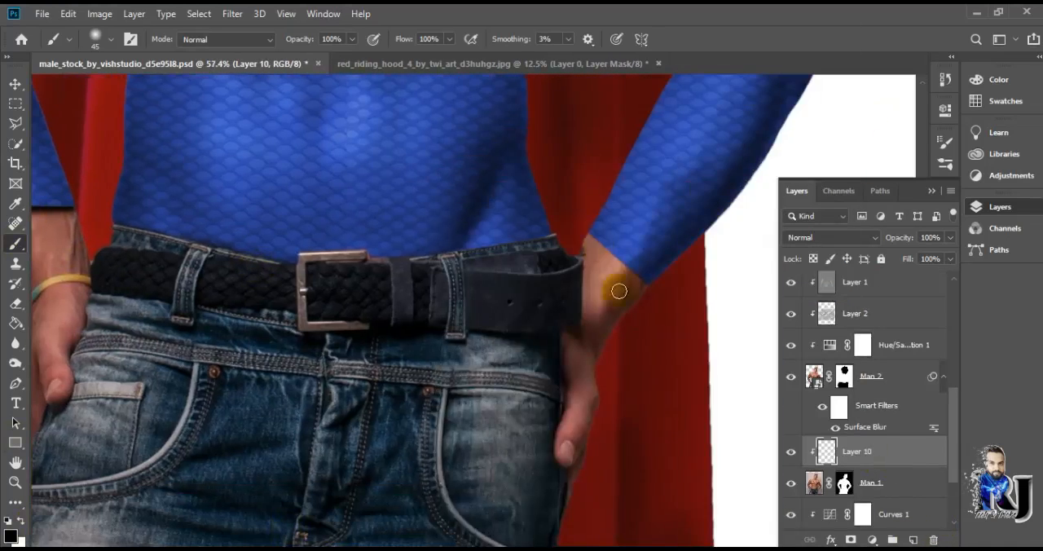
pyautogui.scroll(-15, 643, 281)
pyautogui.scroll(7, 644, 281)
pyautogui.scroll(-5, 644, 281)
pyautogui.scroll(3, 643, 281)
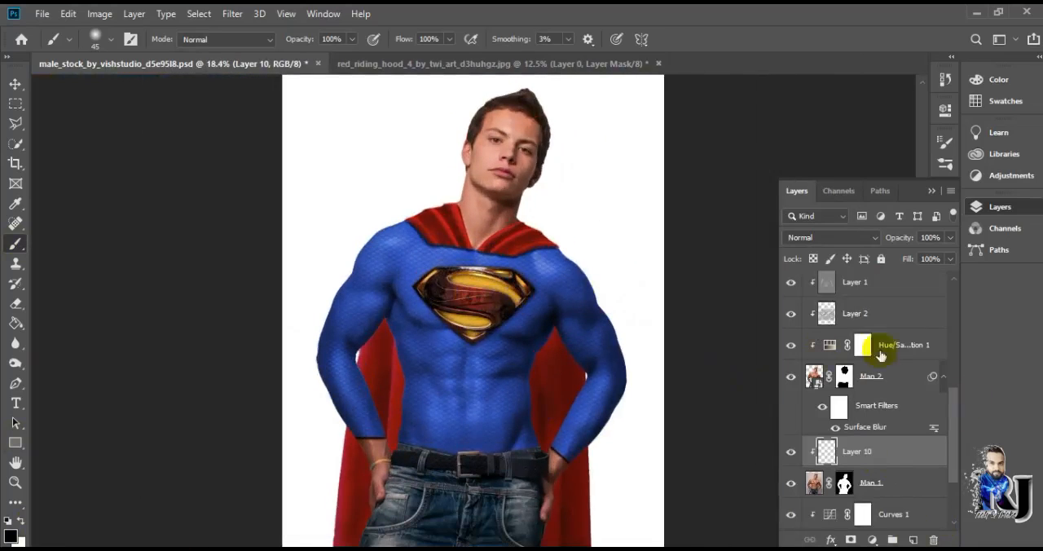
pyautogui.moveTo(953, 406); pyautogui.dragTo(944, 281)
pyautogui.scroll(-1, 903, 345)
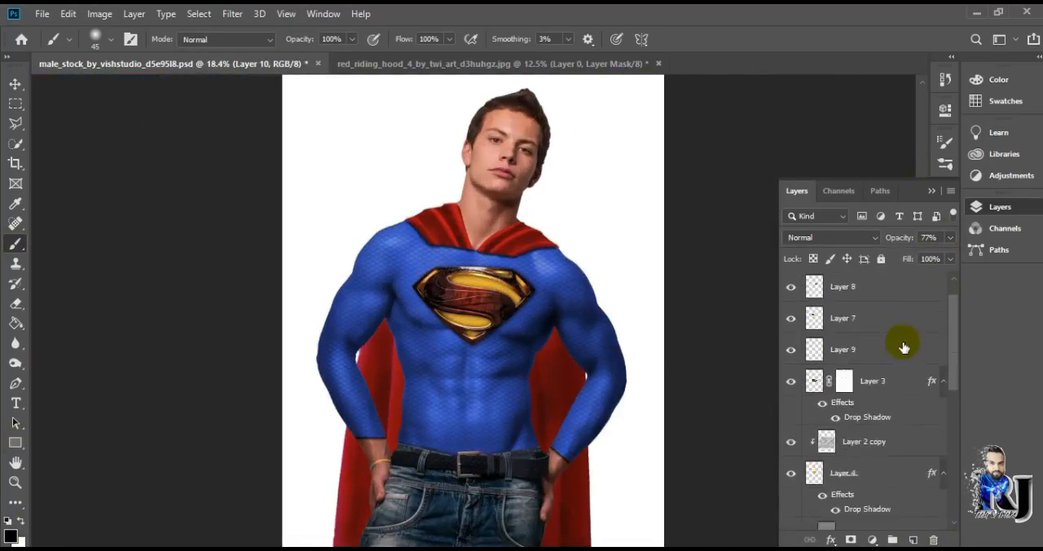
# Group all layers above Man 1, from the topmost drape down to the wrist shadow layer
pyautogui.scroll(1, 904, 344)
pyautogui.keyDown('shift'); pyautogui.click(870, 287); pyautogui.keyUp('shift')
pyautogui.moveTo(954, 356); pyautogui.dragTo(988, 447)
pyautogui.hotkey('ctrl', 'g')
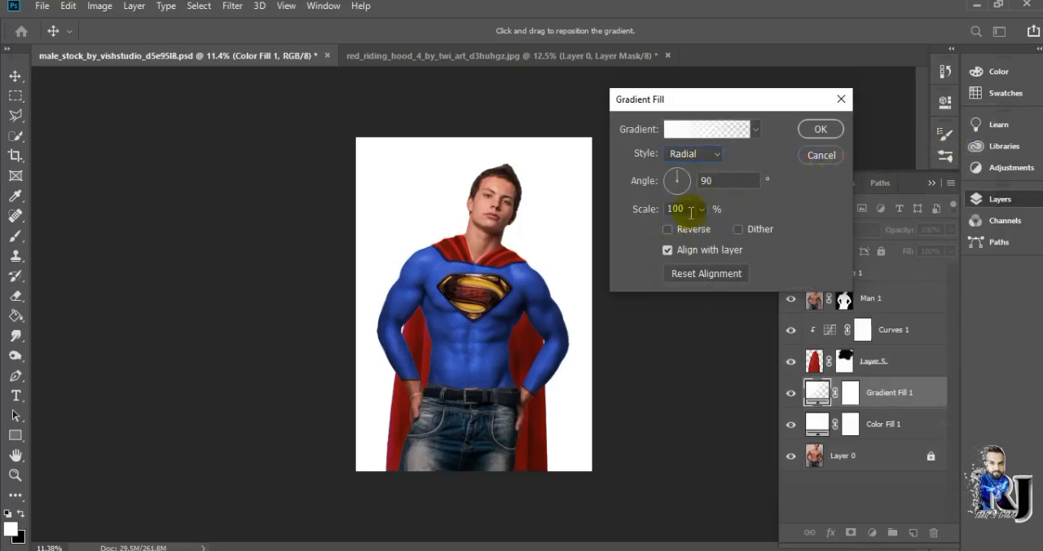
# Add a gradient fill behind the cape, running from white to black with an extra white stop at 29%
pyautogui.press('Return')
pyautogui.doubleClick(817, 394)
pyautogui.click(693, 130)
pyautogui.click(679, 157)
pyautogui.doubleClick(670, 391)
pyautogui.click(938, 235)
pyautogui.click(779, 390)
pyautogui.moveTo(781, 391)
pyautogui.mouseDown()
pyautogui.moveTo(845, 392)
pyautogui.moveTo(761, 395)
pyautogui.mouseUp()
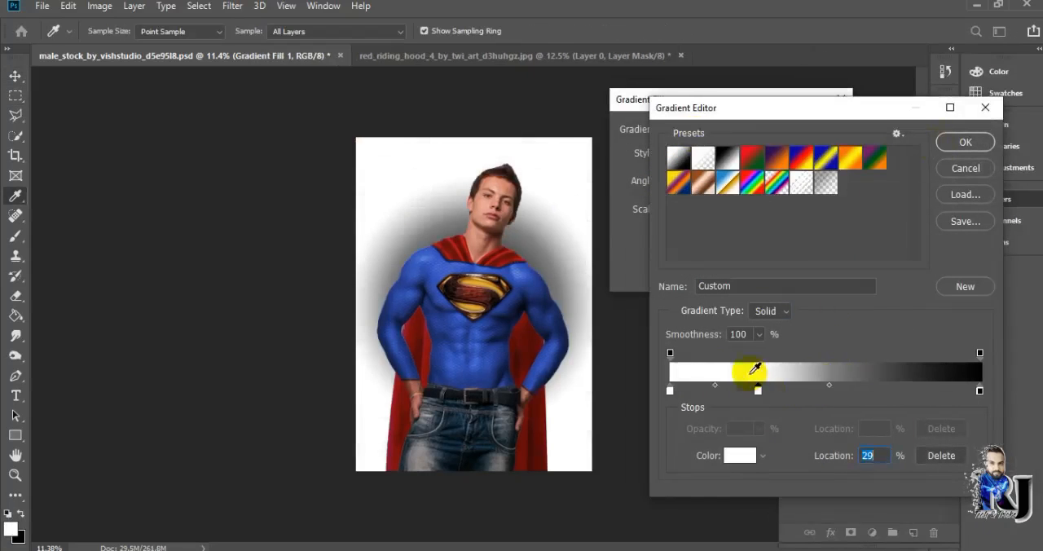
pyautogui.press('Return')
pyautogui.click(820, 128)
# Decorate the background with dark splatter spots and add a soft white glow above the man's shoulder
pyautogui.click(875, 419)
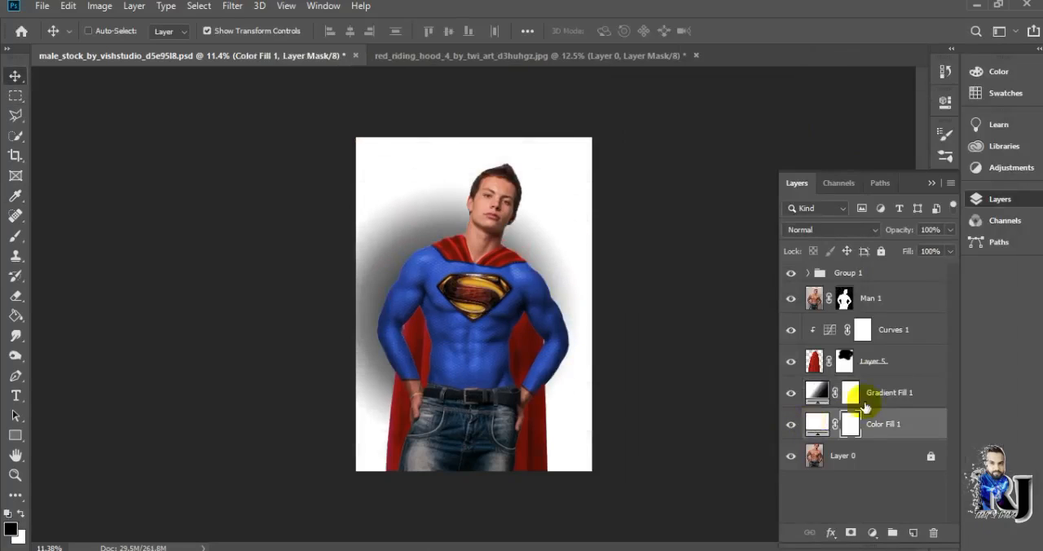
pyautogui.doubleClick(912, 424)
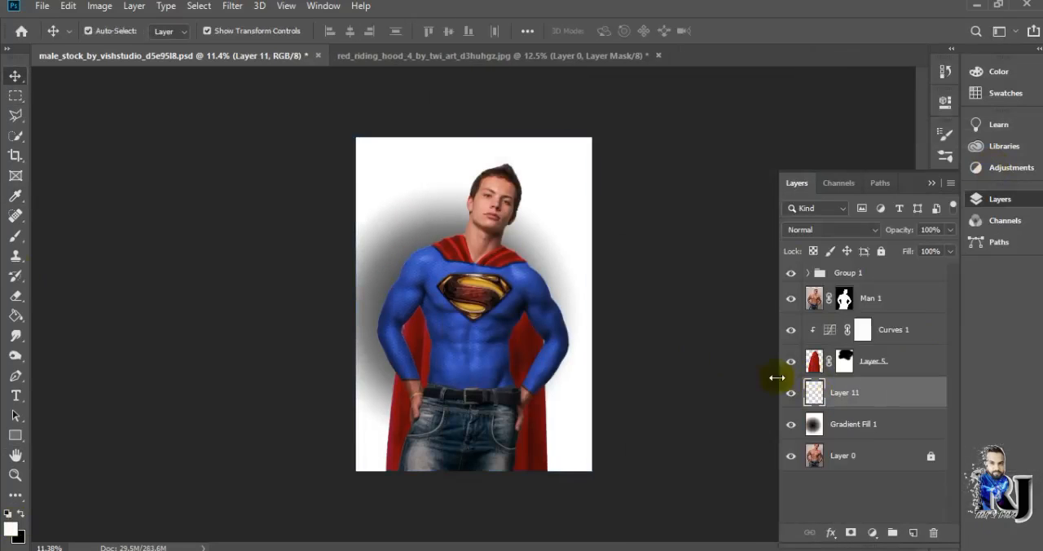
pyautogui.press('b')
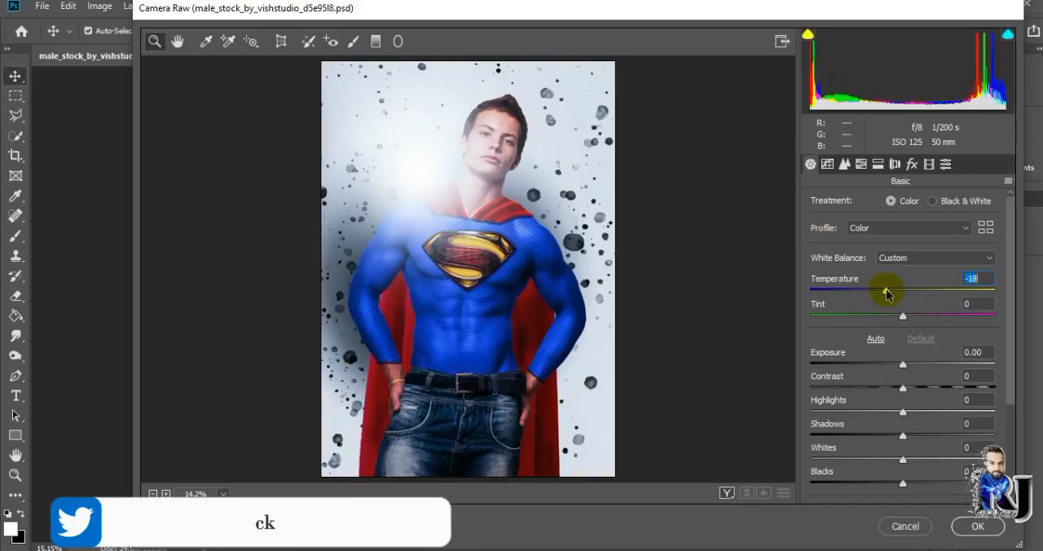
# Set the Camera Raw exposure to +0.15, highlights to +14 and shadows to +4
pyautogui.moveTo(903, 362); pyautogui.dragTo(923, 369)
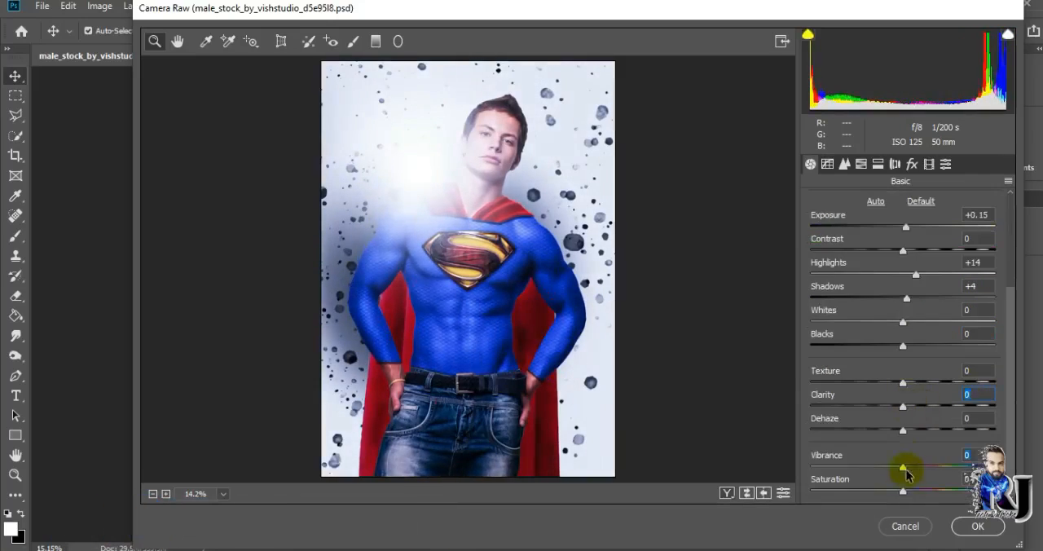